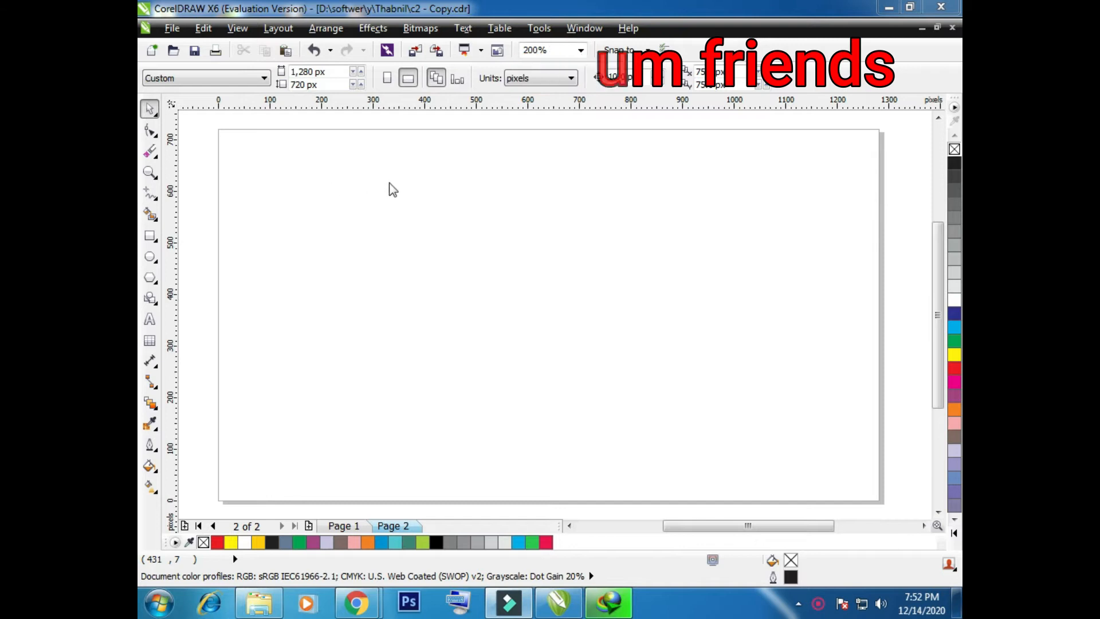
Make the Crop tool active in place of the Eraser tool.
{"action": "left_click", "coordinate": [150, 152]}
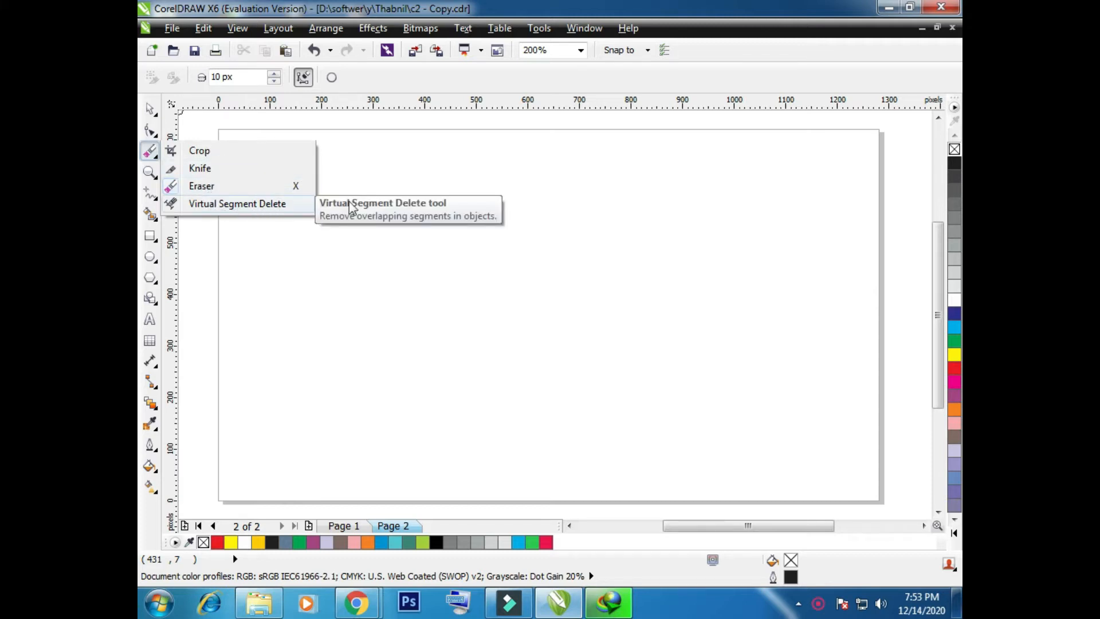
{"action": "left_click", "coordinate": [417, 170]}
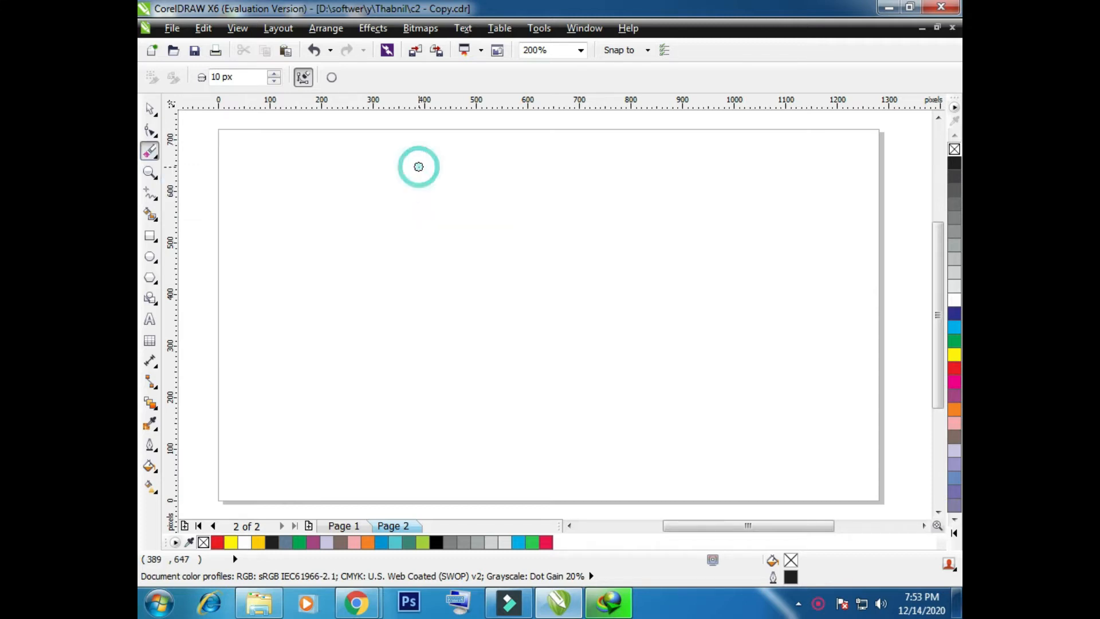
{"action": "left_click", "coordinate": [149, 108]}
{"action": "left_click", "coordinate": [152, 154]}
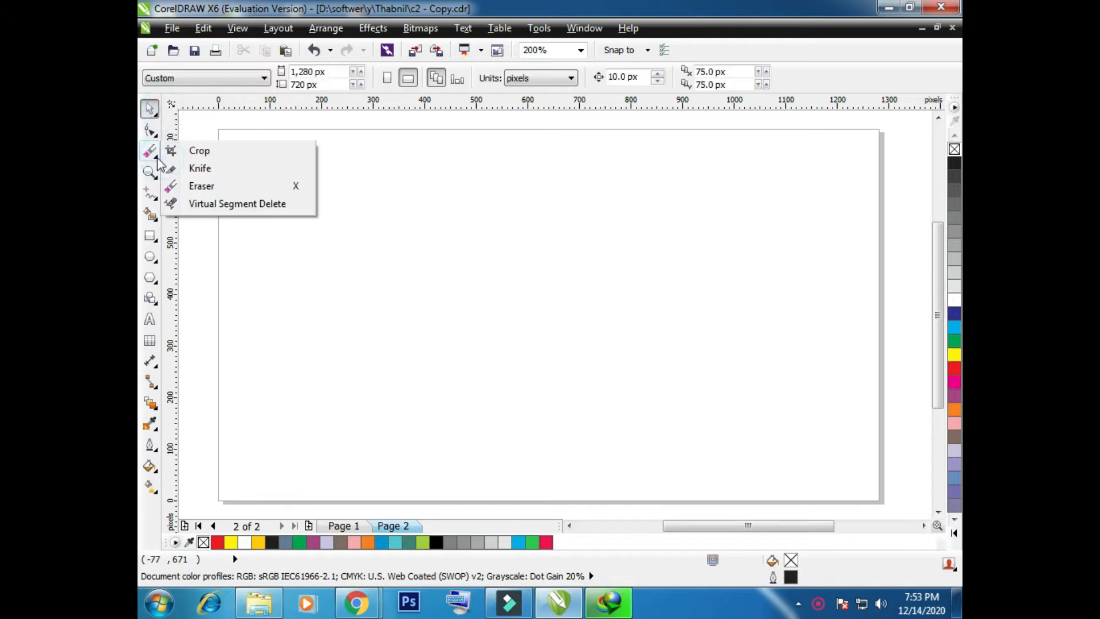
{"action": "left_click", "coordinate": [188, 150]}
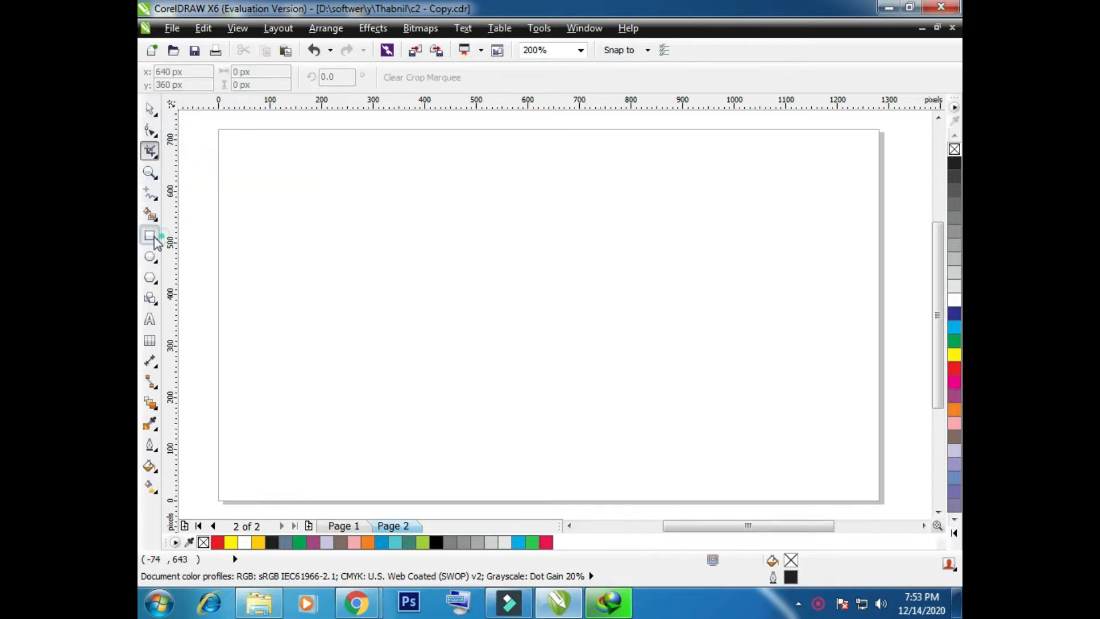
Draw a rectangle about 758 by 233 px on the page and fill it with yellow.
{"action": "left_click", "coordinate": [150, 236]}
{"action": "left_click_drag", "start_coordinate": [307, 218], "coordinate": [699, 338]}
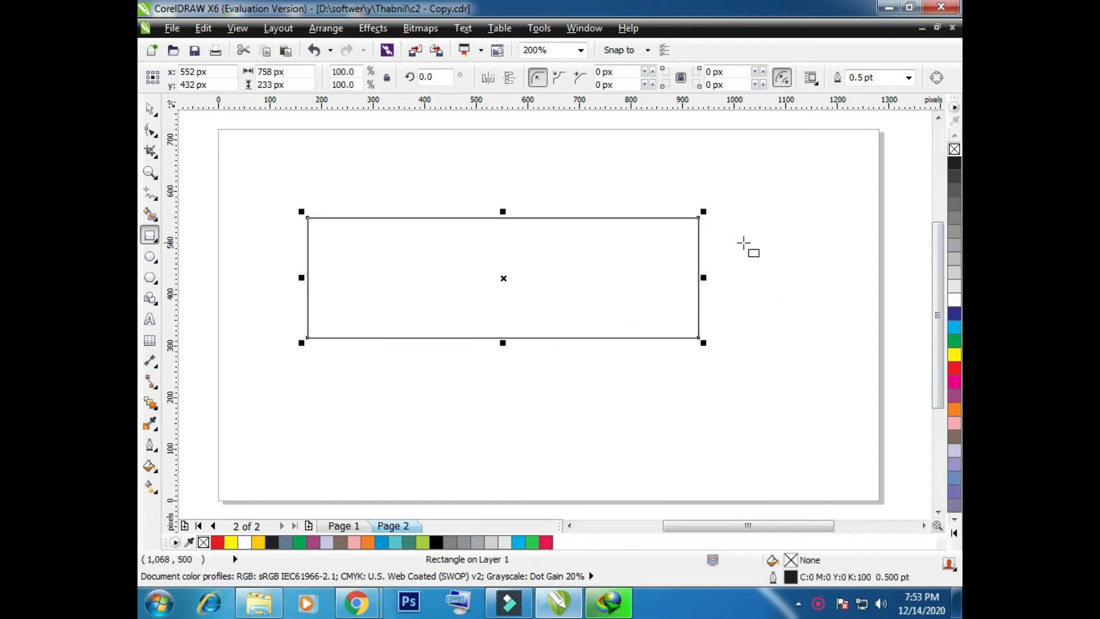
{"action": "left_click", "coordinate": [954, 355]}
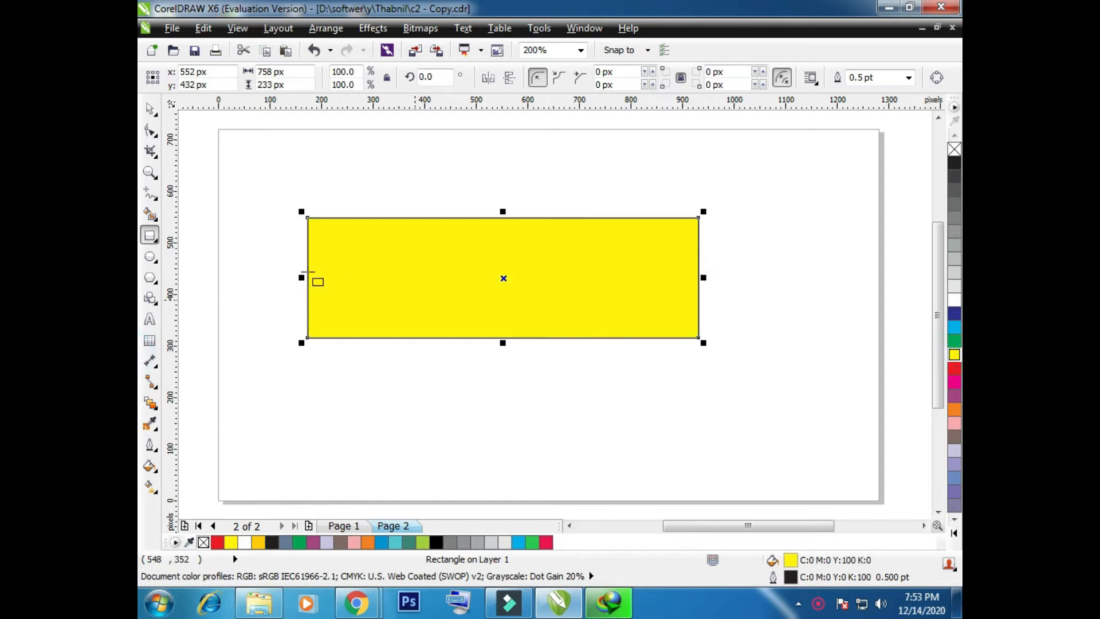
Crop the yellow rectangle to its left part, about 230 px wide.
{"action": "left_click", "coordinate": [150, 152]}
{"action": "left_click_drag", "start_coordinate": [279, 181], "coordinate": [426, 409]}
{"action": "double_click", "coordinate": [373, 282]}
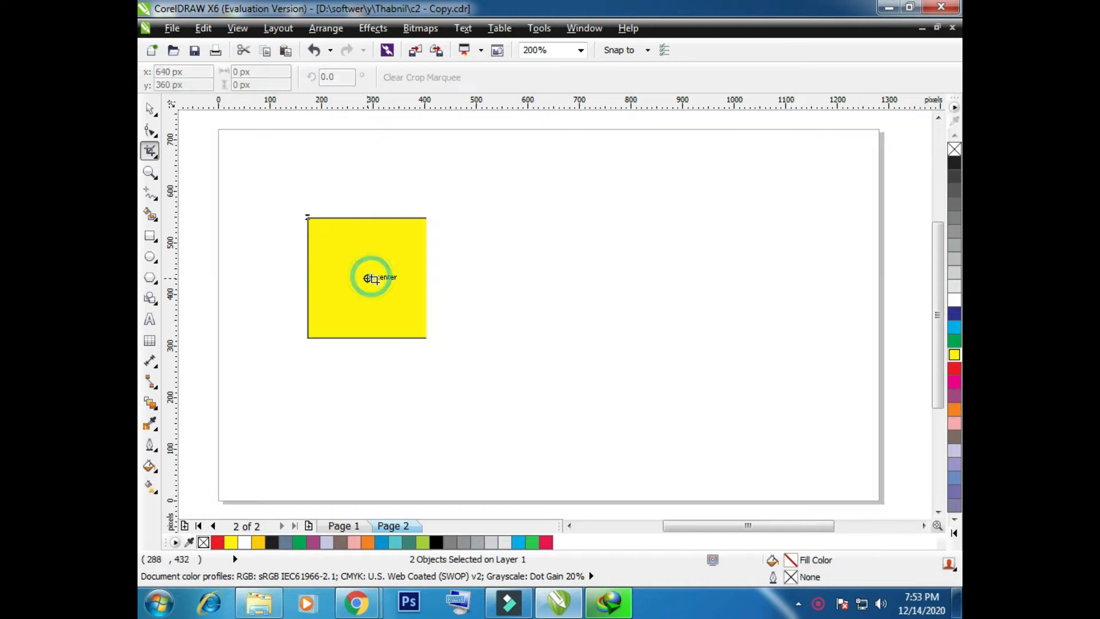
{"action": "scroll", "coordinate": [404, 266], "scroll_direction": "down", "scroll_amount": 3}
{"action": "scroll", "coordinate": [403, 266], "scroll_direction": "up", "scroll_amount": 4}
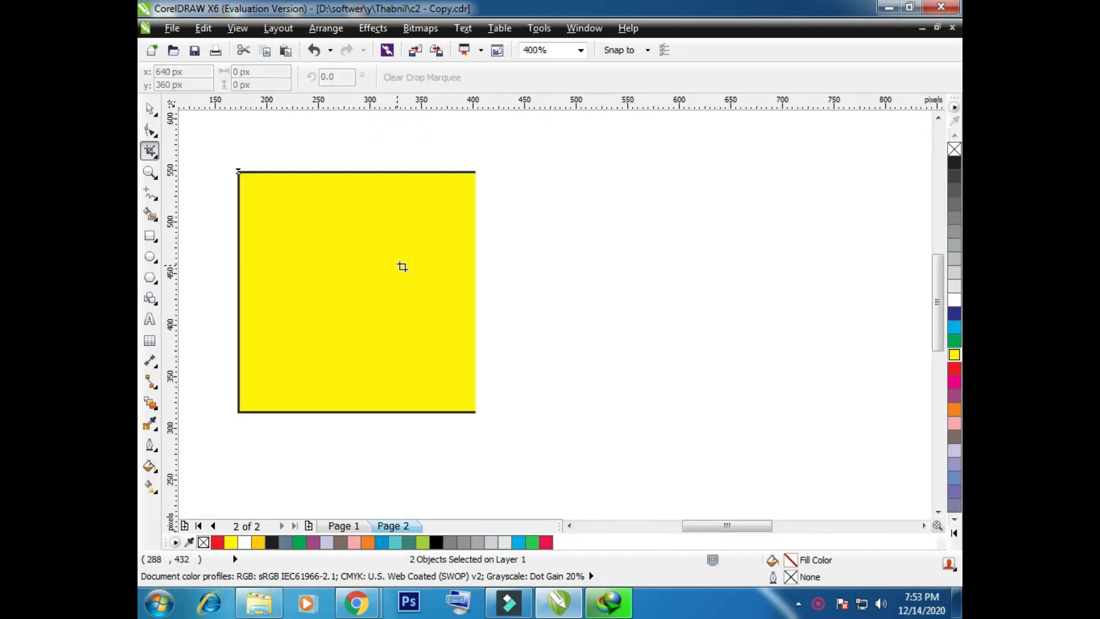
{"action": "scroll", "coordinate": [400, 267], "scroll_direction": "down", "scroll_amount": 2}
{"action": "scroll", "coordinate": [349, 253], "scroll_direction": "up", "scroll_amount": 2}
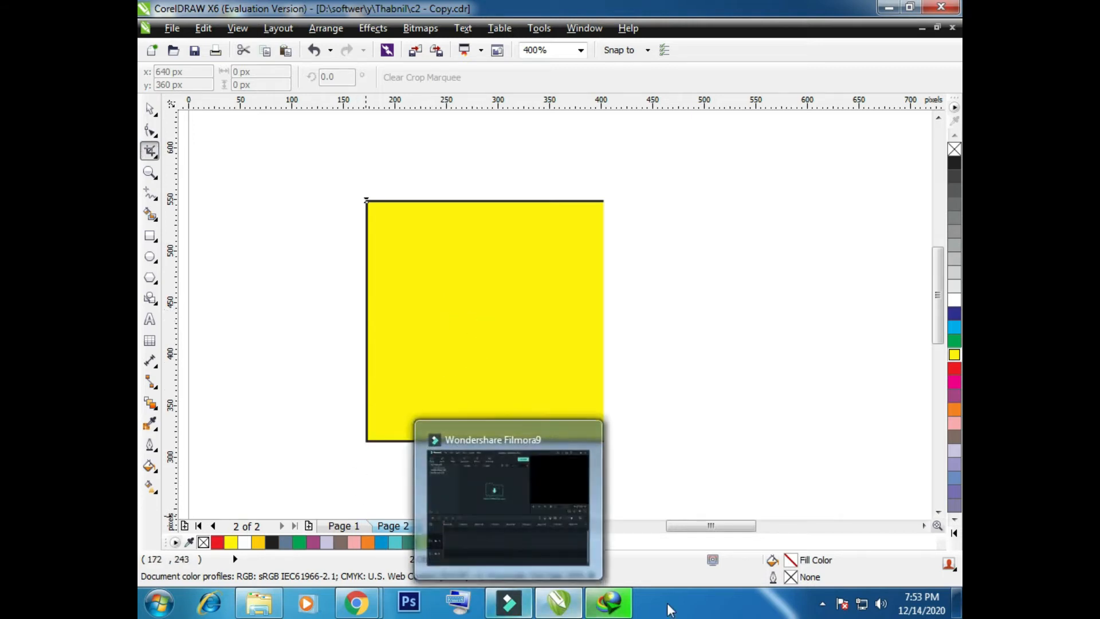
Bring the Untitled-1 image from the desktop into the CorelDRAW document.
{"action": "left_click", "coordinate": [959, 607]}
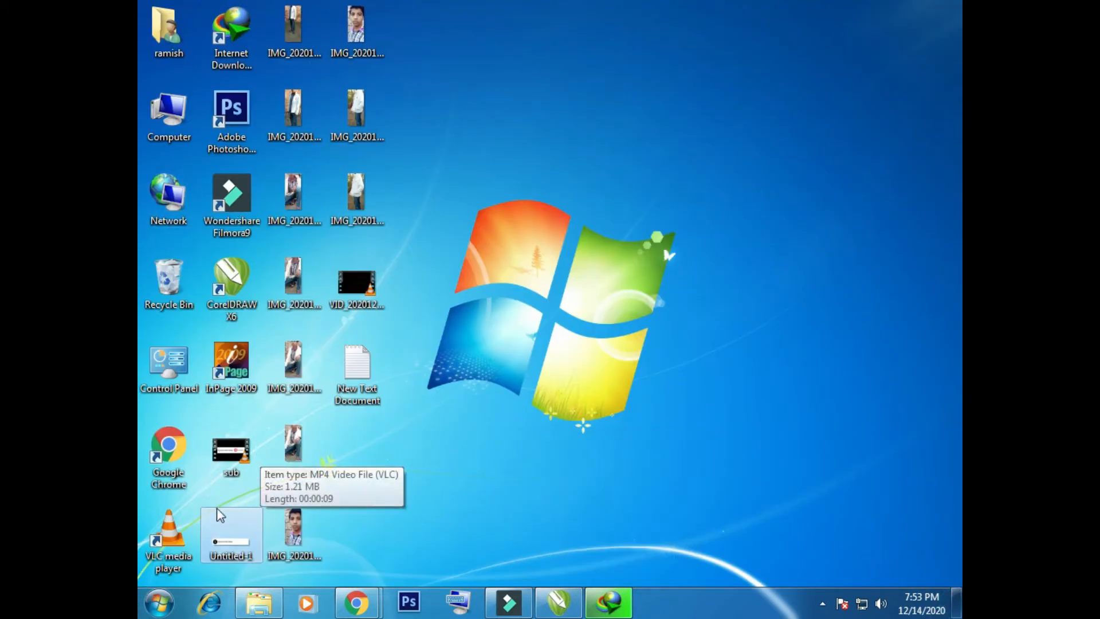
{"action": "left_click_drag", "start_coordinate": [232, 535], "coordinate": [663, 373]}
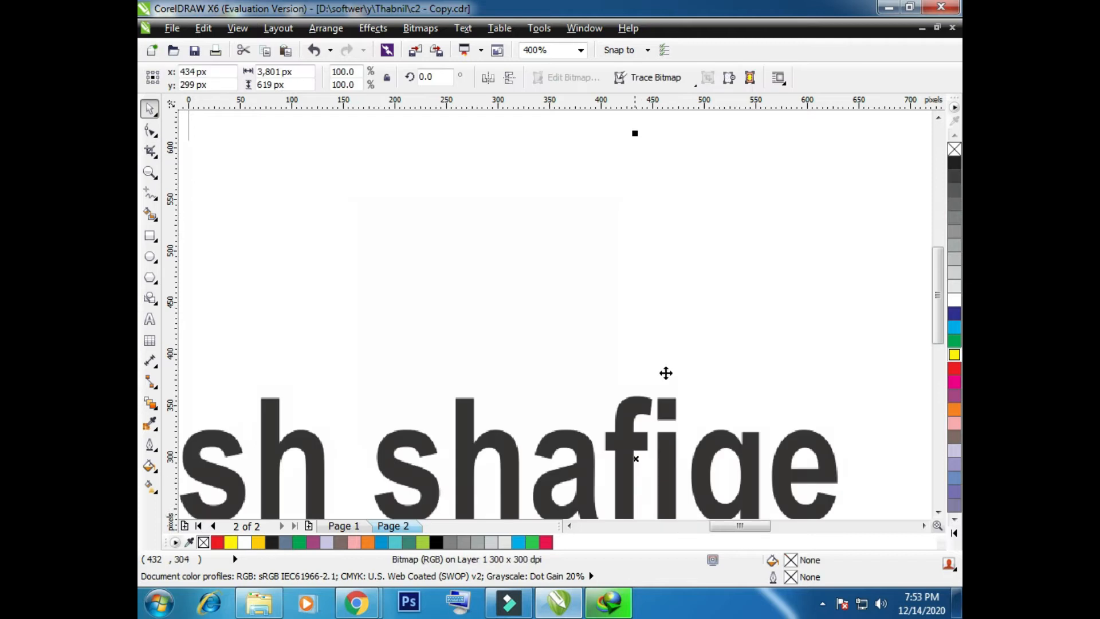
{"action": "scroll", "coordinate": [651, 373], "scroll_direction": "down", "scroll_amount": 3}
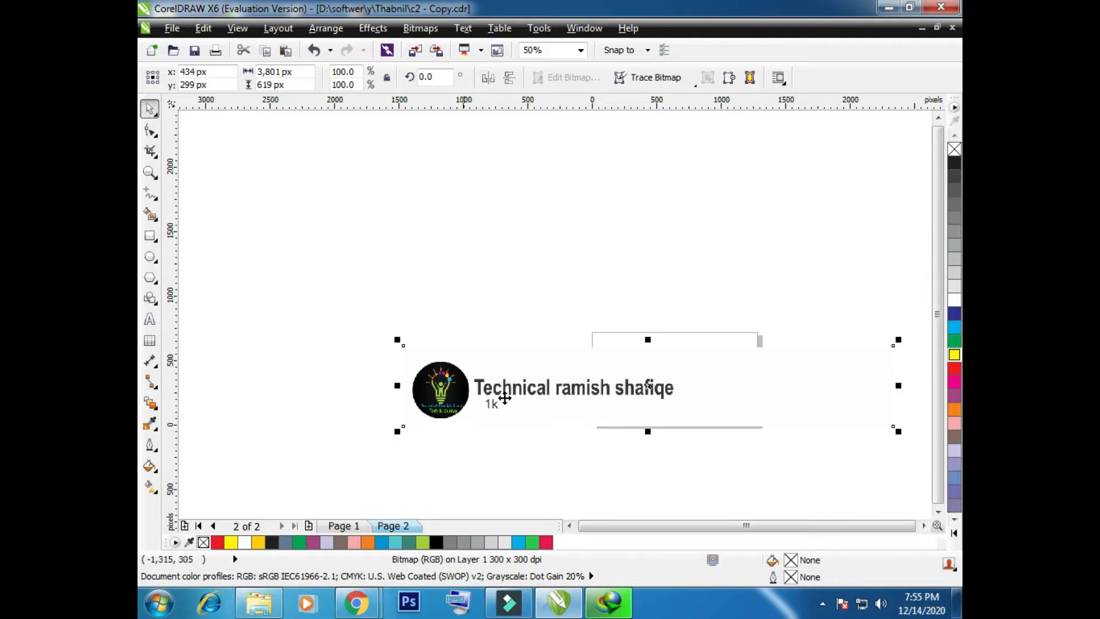
Crop the placed bitmap to its left end, about 314 px wide, cutting through the round logo.
{"action": "left_click", "coordinate": [151, 151]}
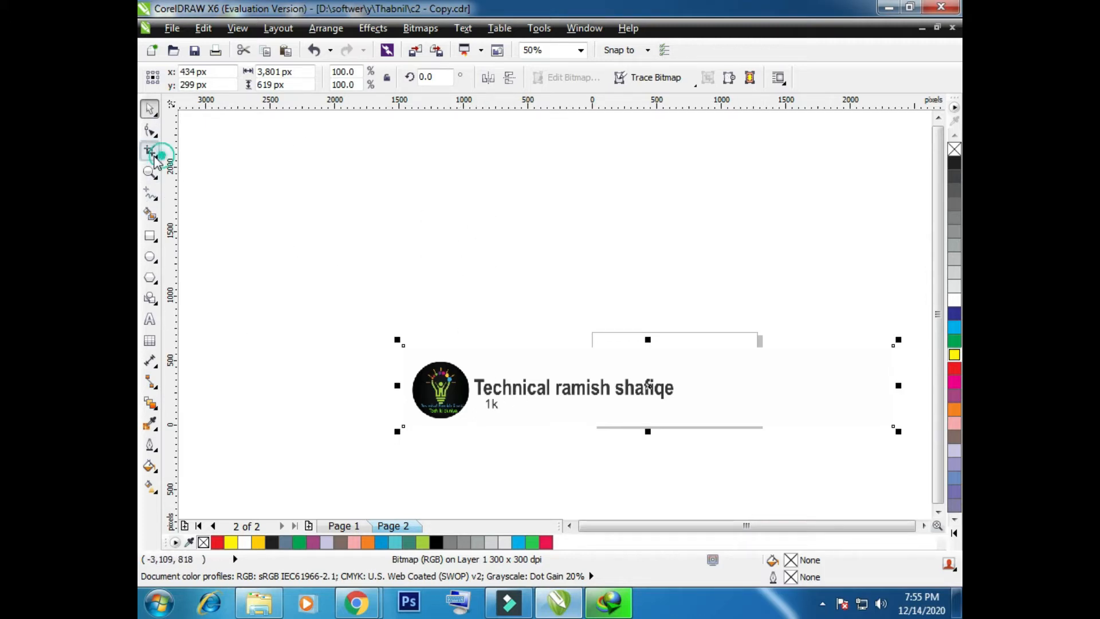
{"action": "mouse_move", "coordinate": [380, 294]}
{"action": "left_mouse_down"}
{"action": "mouse_move", "coordinate": [455, 424]}
{"action": "mouse_move", "coordinate": [528, 511]}
{"action": "mouse_move", "coordinate": [535, 474]}
{"action": "mouse_move", "coordinate": [449, 406]}
{"action": "left_mouse_up"}
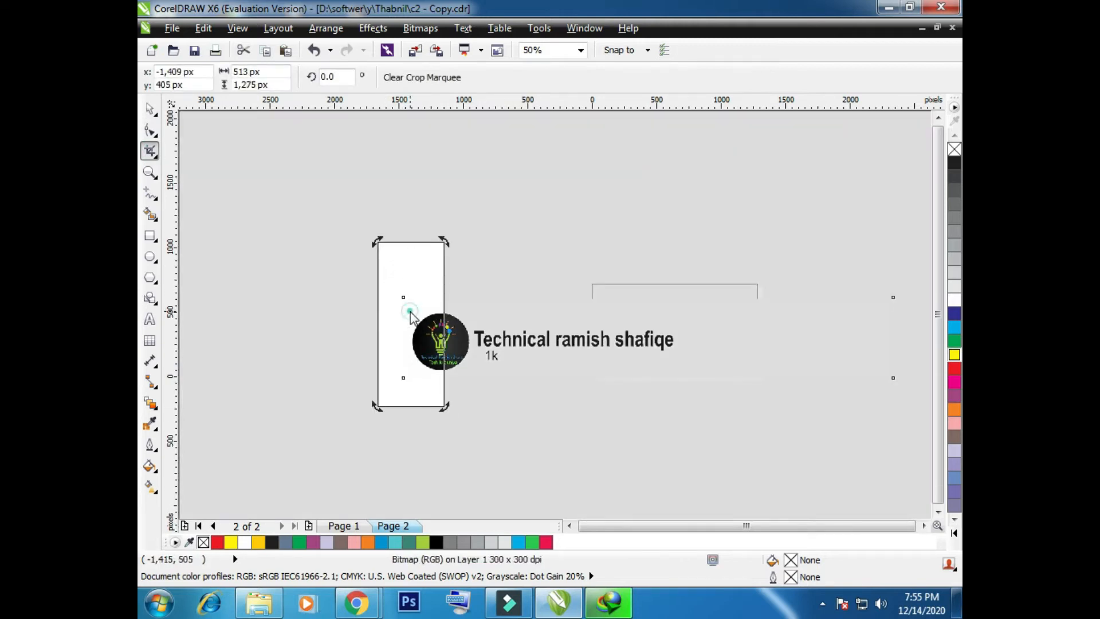
{"action": "double_click", "coordinate": [404, 308]}
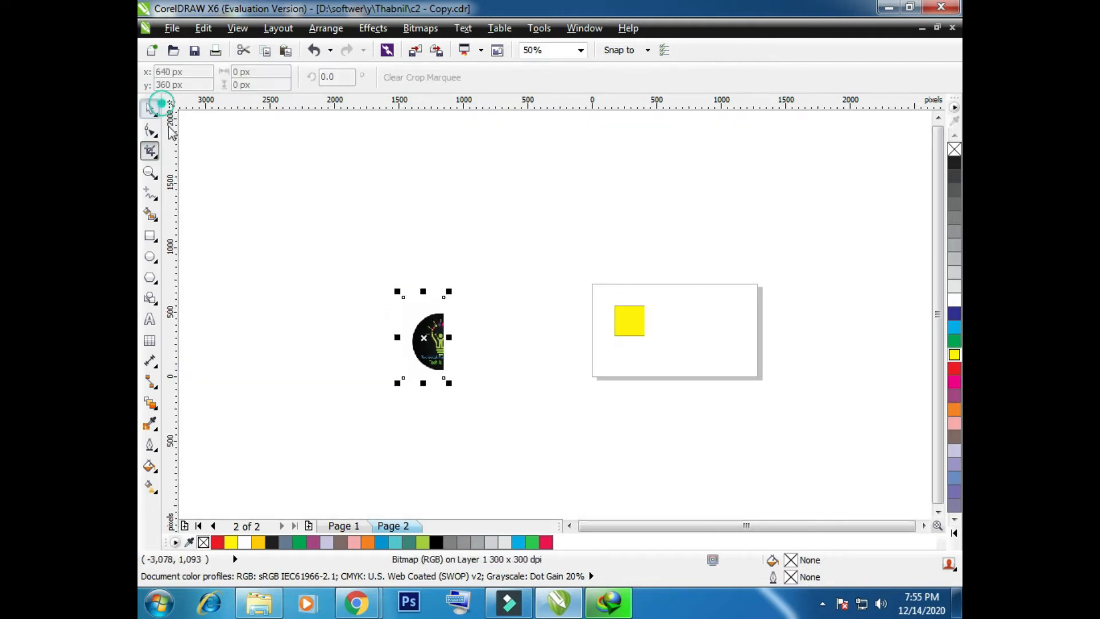
Delete the cropped logo bitmap and the yellow square.
{"action": "left_click", "coordinate": [150, 109]}
{"action": "left_click_drag", "start_coordinate": [416, 368], "coordinate": [460, 314]}
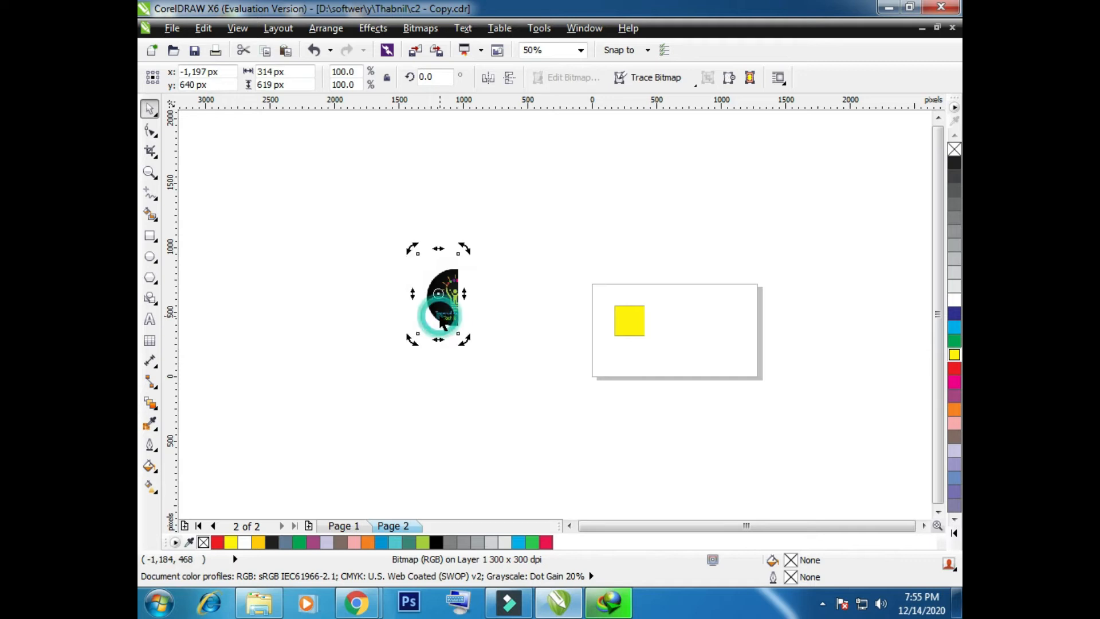
{"action": "key", "text": "Delete"}
{"action": "left_click", "coordinate": [632, 318]}
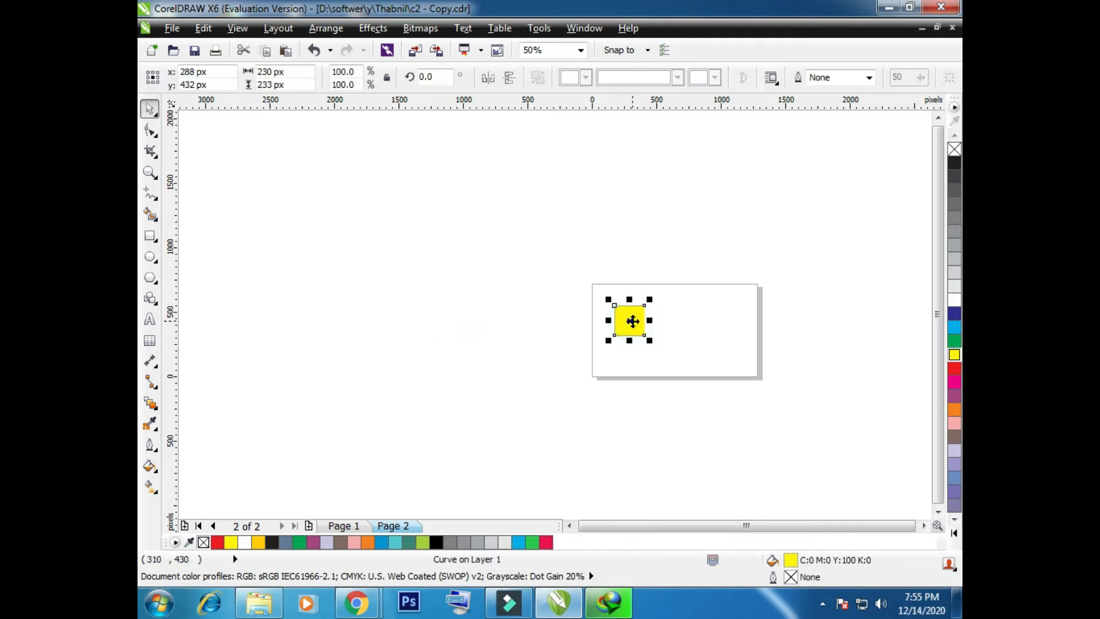
{"action": "key", "text": "Delete"}
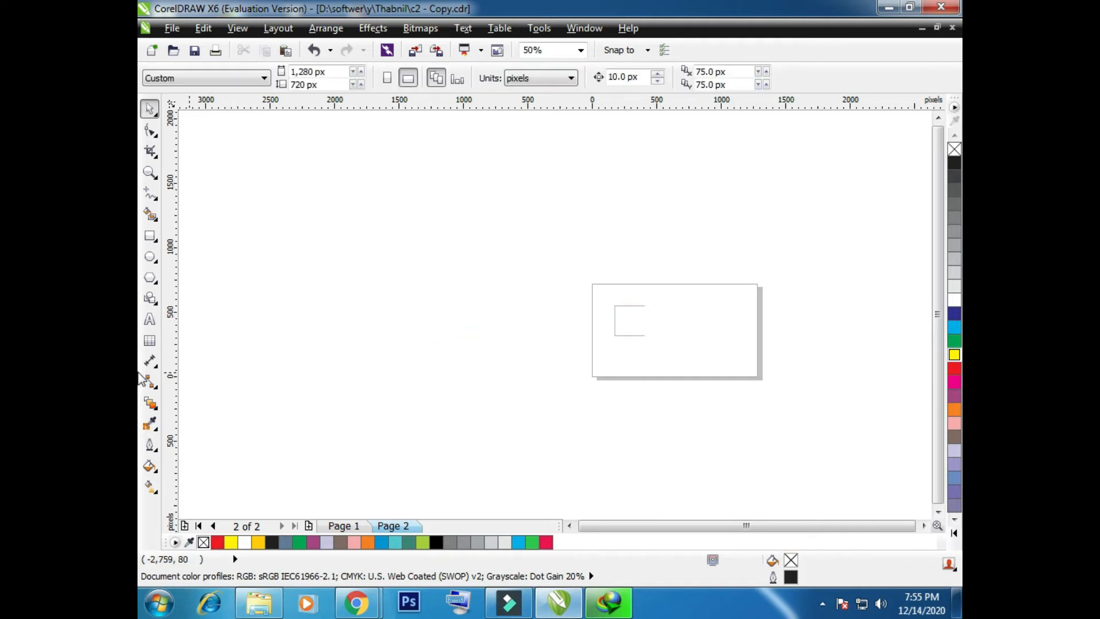
{"action": "left_click", "coordinate": [150, 235]}
{"action": "mouse_move", "coordinate": [446, 282]}
{"action": "left_mouse_down"}
{"action": "mouse_move", "coordinate": [500, 304]}
{"action": "mouse_move", "coordinate": [624, 399]}
{"action": "mouse_move", "coordinate": [655, 390]}
{"action": "left_mouse_up"}
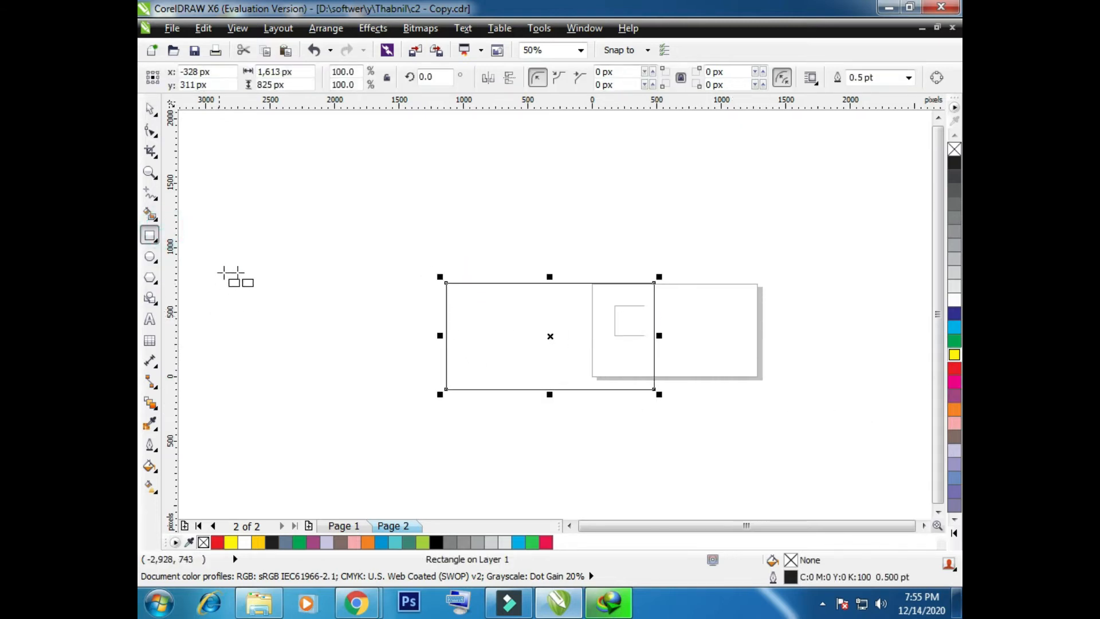
{"action": "key", "text": "Delete"}
Draw a circle about 1,025 px in diameter to the left of the page and fill it with green.
{"action": "key", "text": "F7"}
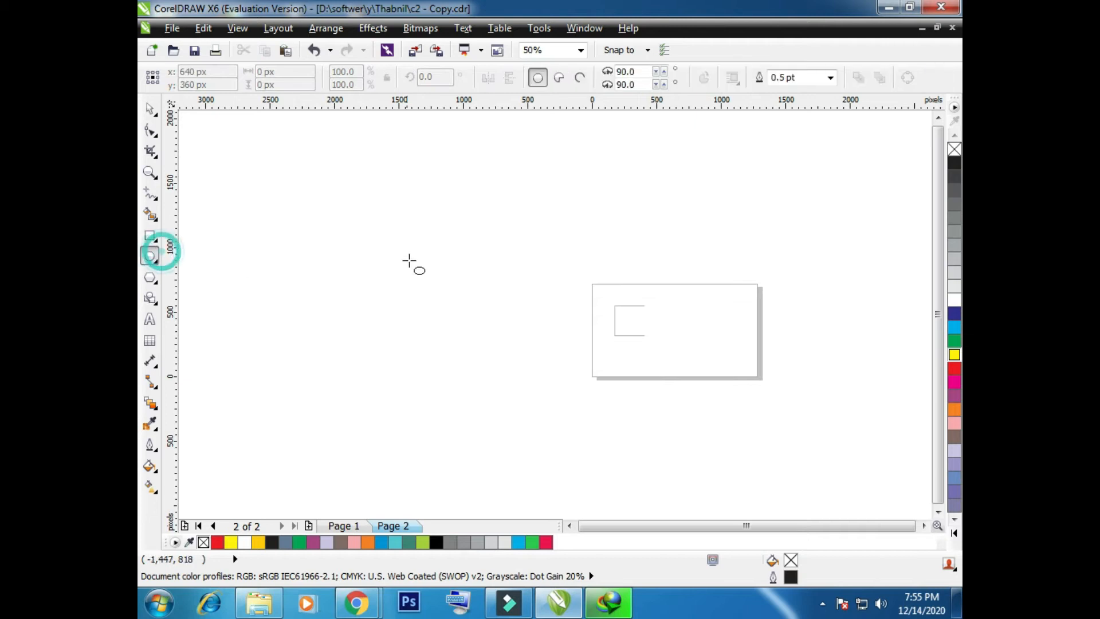
{"action": "left_click_drag", "start_coordinate": [378, 213], "coordinate": [510, 345]}
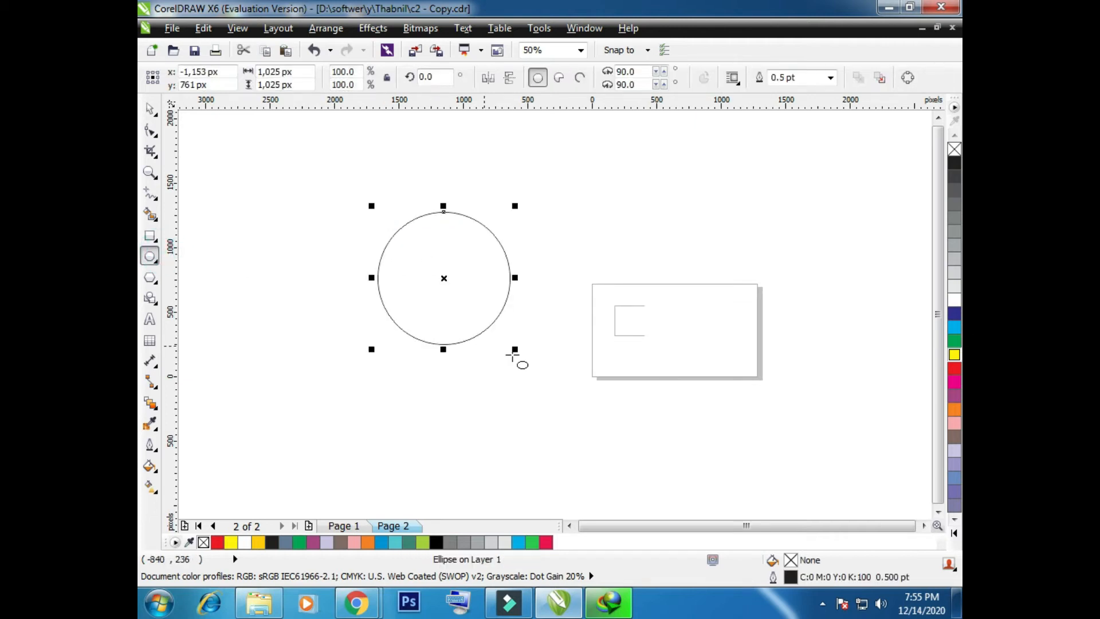
{"action": "left_click", "coordinate": [954, 341]}
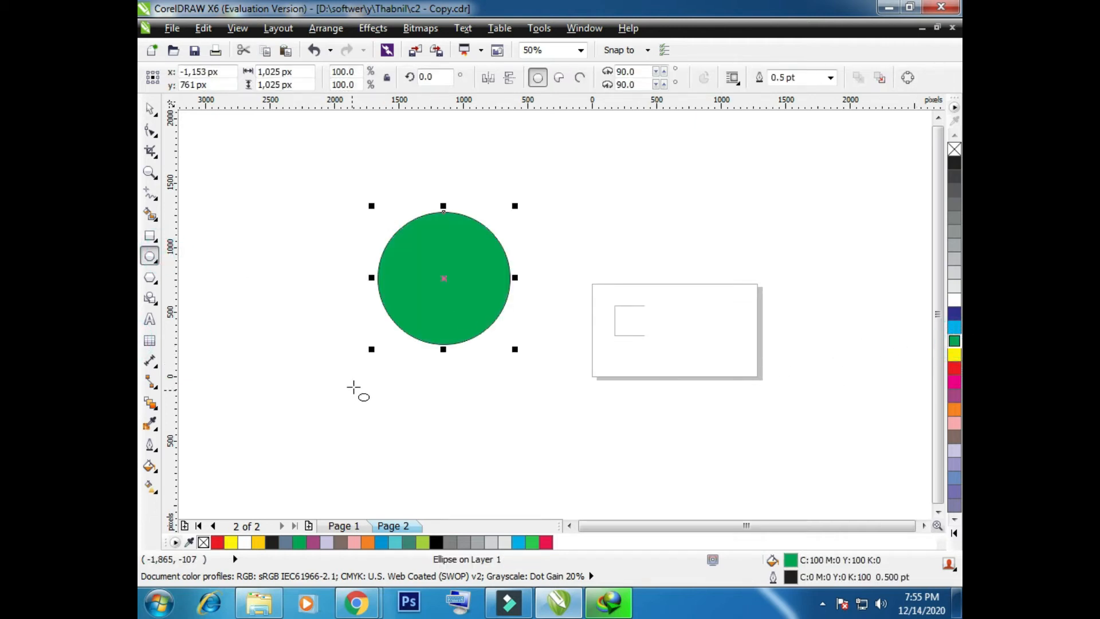
Try to crop the green circle to its left half, and undo the crop.
{"action": "left_click", "coordinate": [156, 159]}
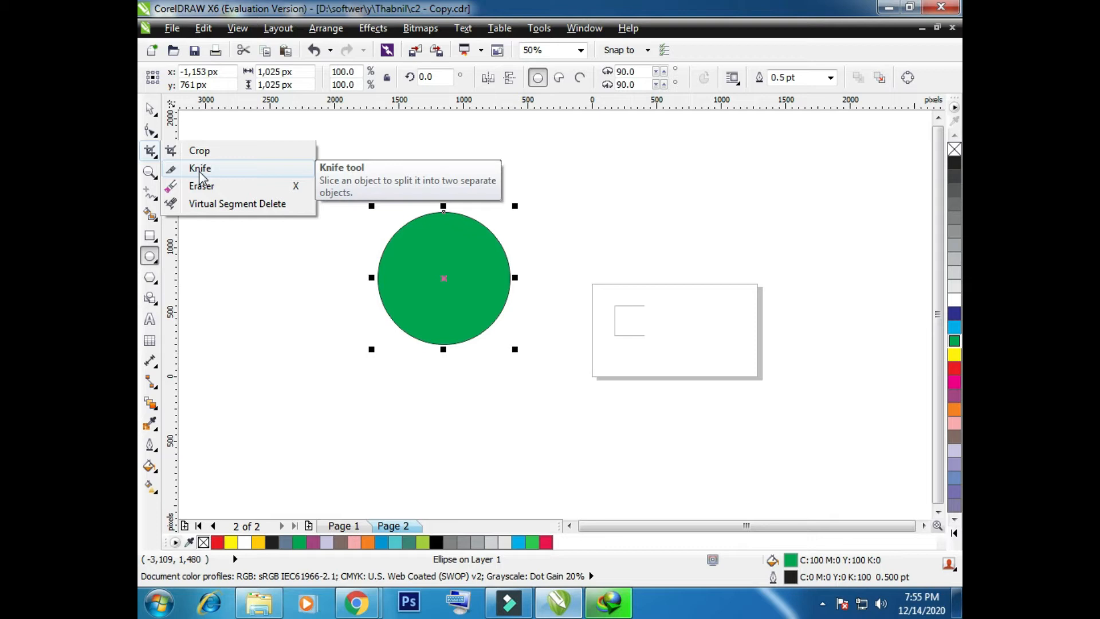
{"action": "left_click", "coordinate": [209, 150]}
{"action": "left_click_drag", "start_coordinate": [338, 174], "coordinate": [441, 380]}
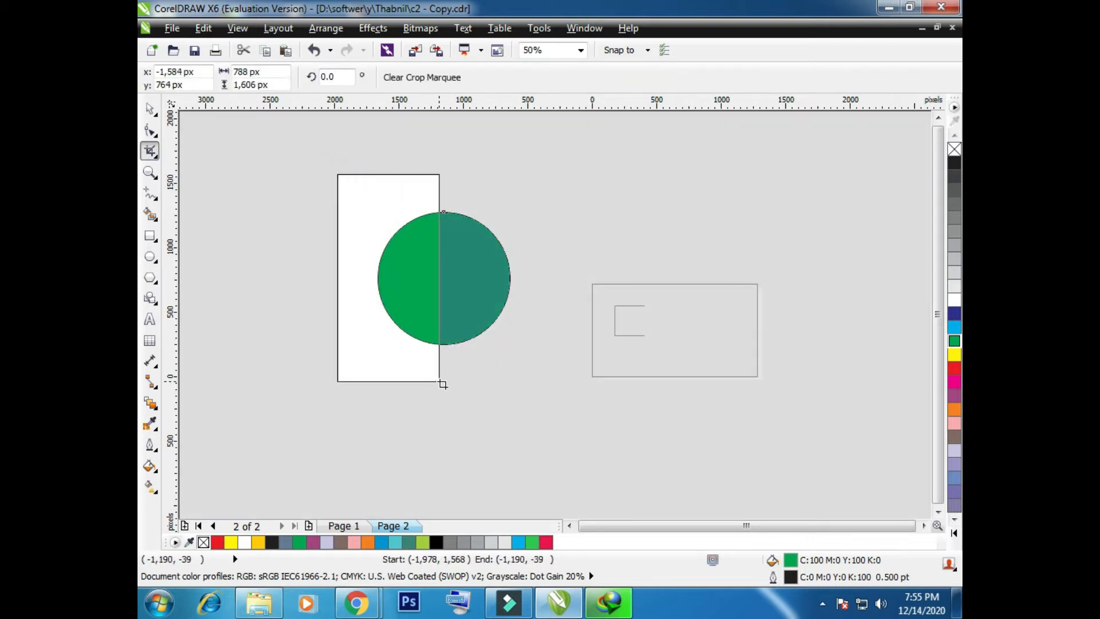
{"action": "double_click", "coordinate": [390, 278]}
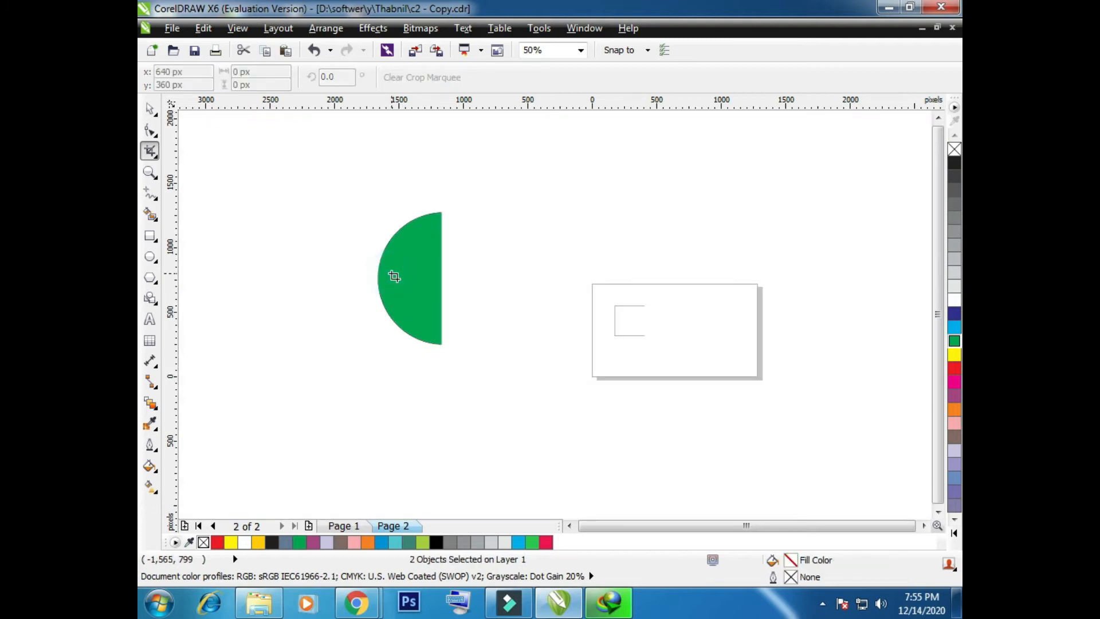
{"action": "key", "text": "ctrl+z"}
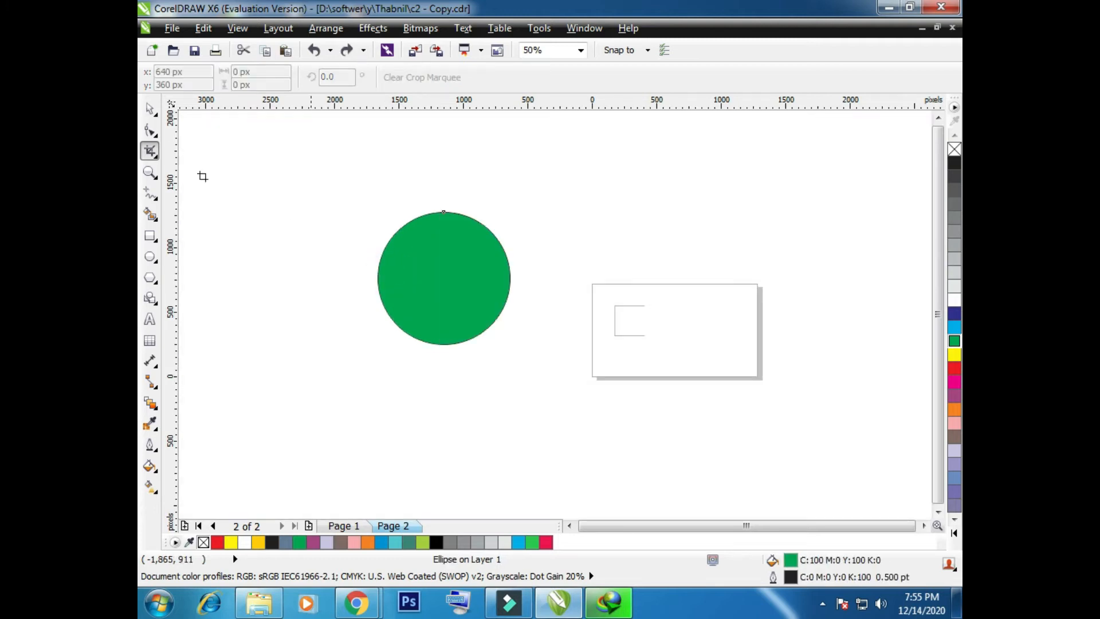
Slice the green circle with the Knife tool from its top point straight to its lower-left edge.
{"action": "left_click", "coordinate": [157, 156]}
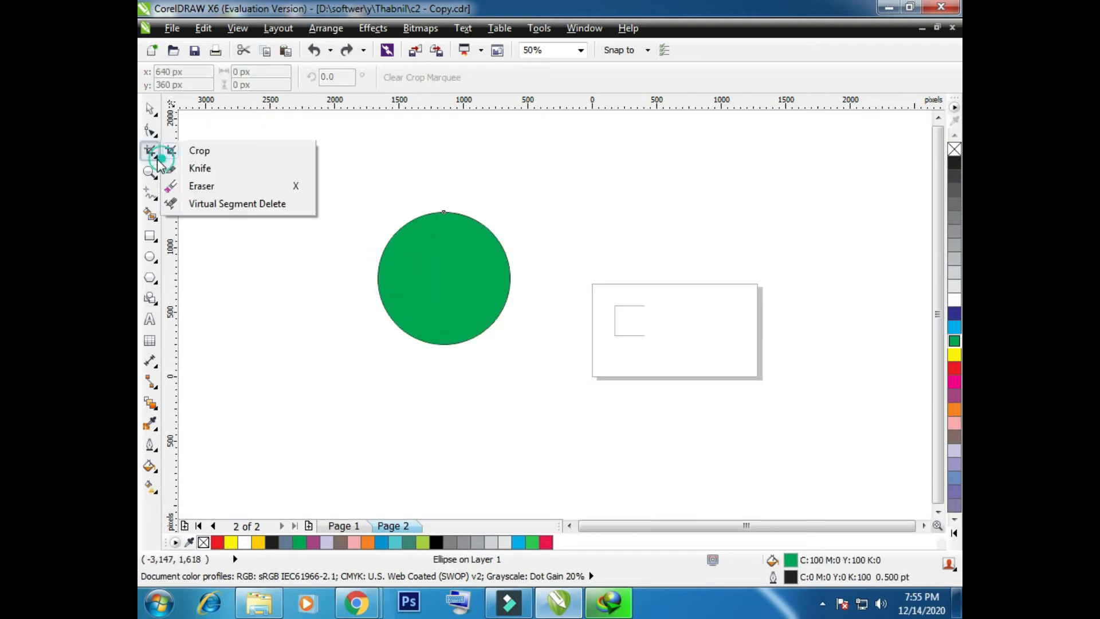
{"action": "left_click", "coordinate": [195, 169]}
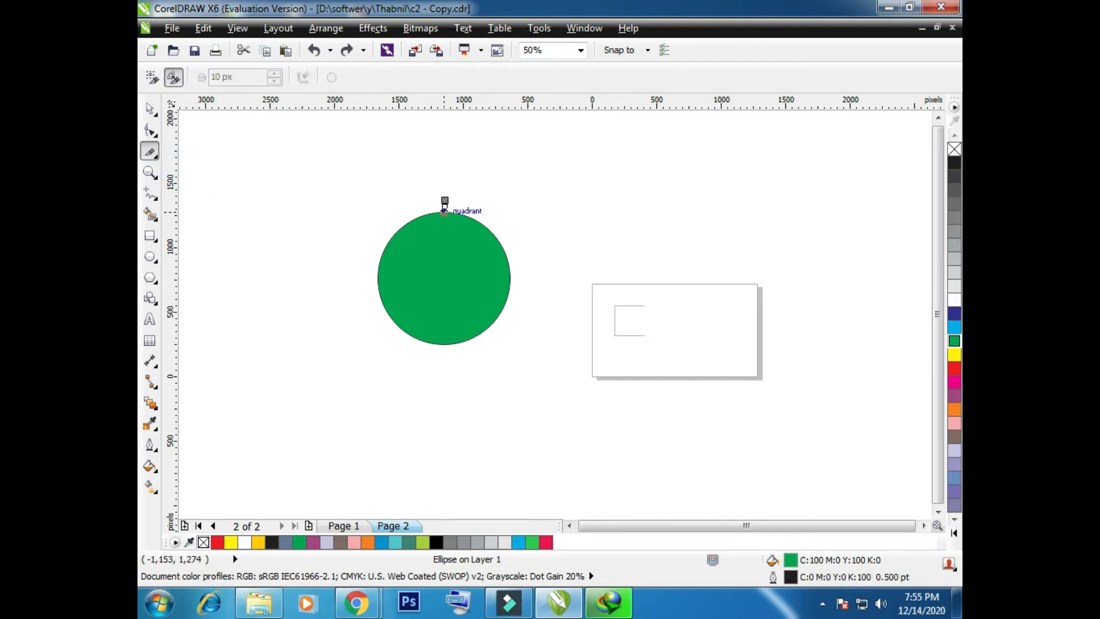
{"action": "left_click", "coordinate": [444, 207]}
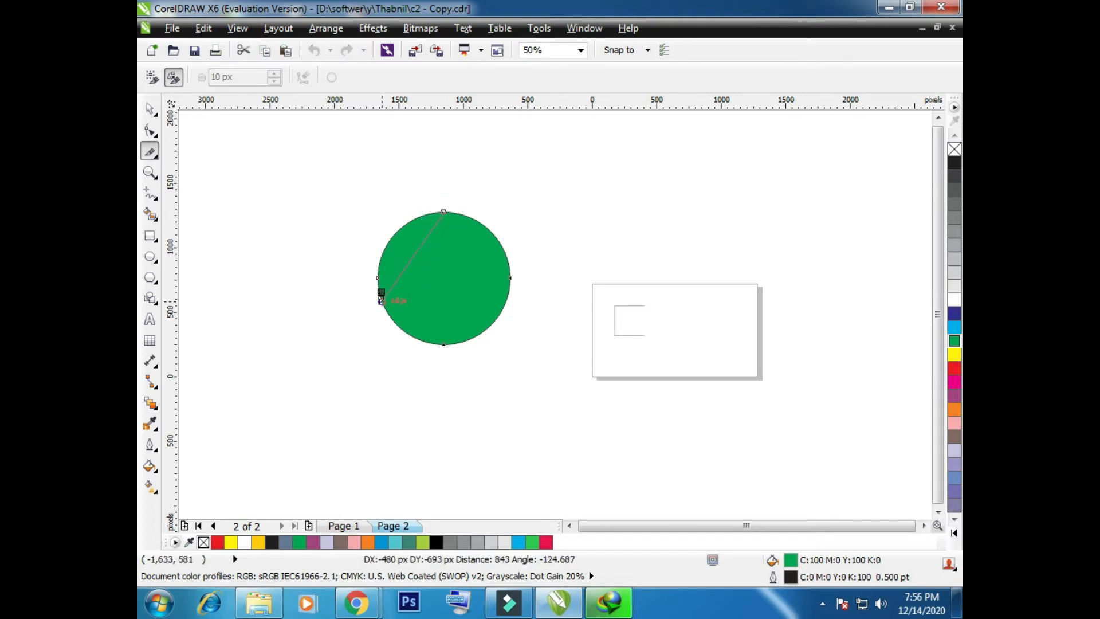
{"action": "left_click", "coordinate": [383, 300]}
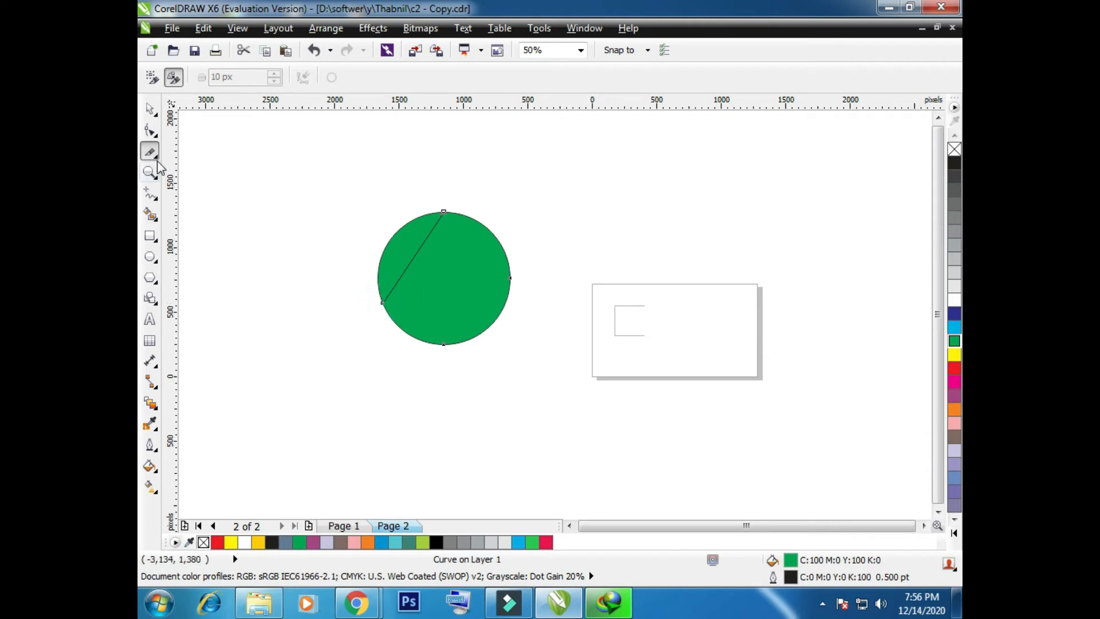
Move the two pieces of the sliced circle up and to the left, leaving a narrow gap between them.
{"action": "left_click", "coordinate": [149, 109]}
{"action": "left_click_drag", "start_coordinate": [399, 257], "coordinate": [223, 205]}
{"action": "left_click_drag", "start_coordinate": [435, 290], "coordinate": [349, 266]}
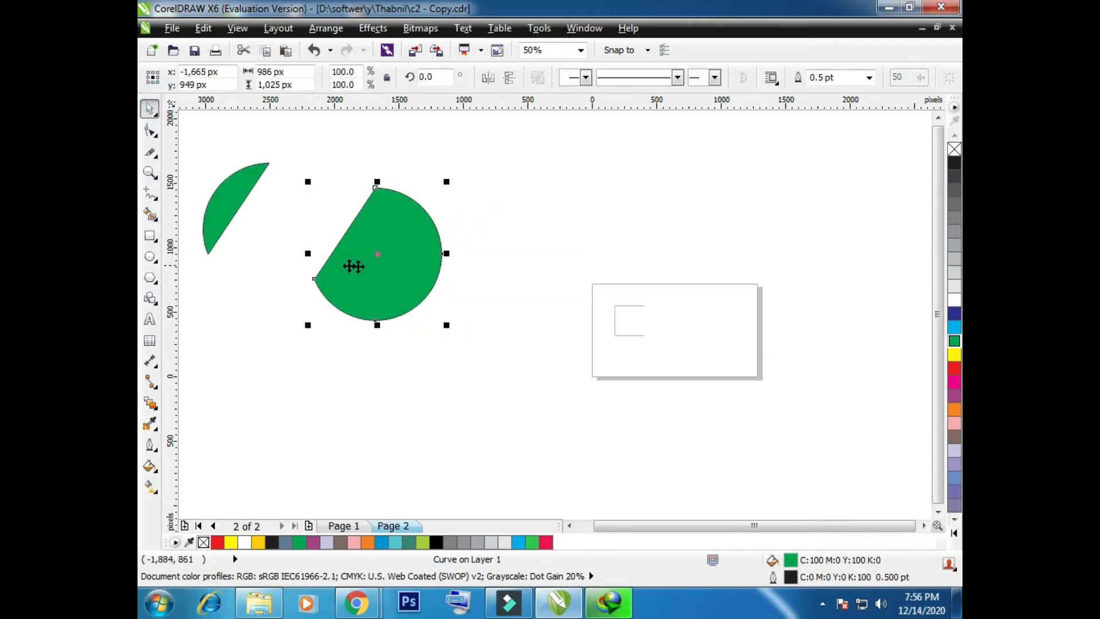
{"action": "left_click_drag", "start_coordinate": [234, 216], "coordinate": [323, 227]}
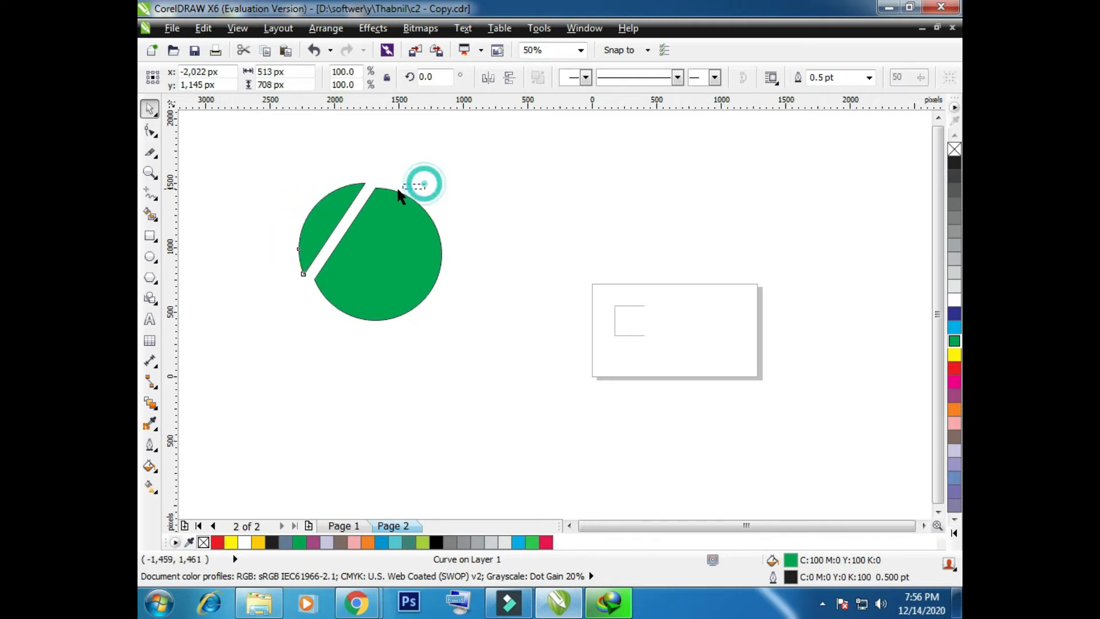
{"action": "left_click", "coordinate": [322, 302]}
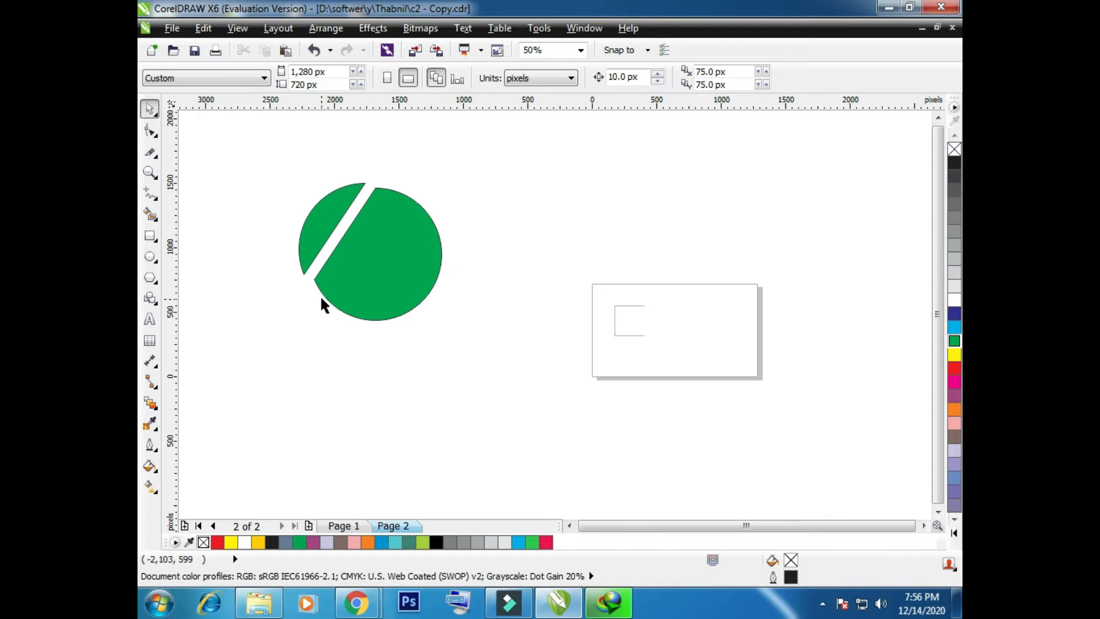
Delete both pieces of the sliced green circle.
{"action": "left_click", "coordinate": [360, 258]}
{"action": "key", "text": "Delete"}
{"action": "left_click", "coordinate": [324, 232]}
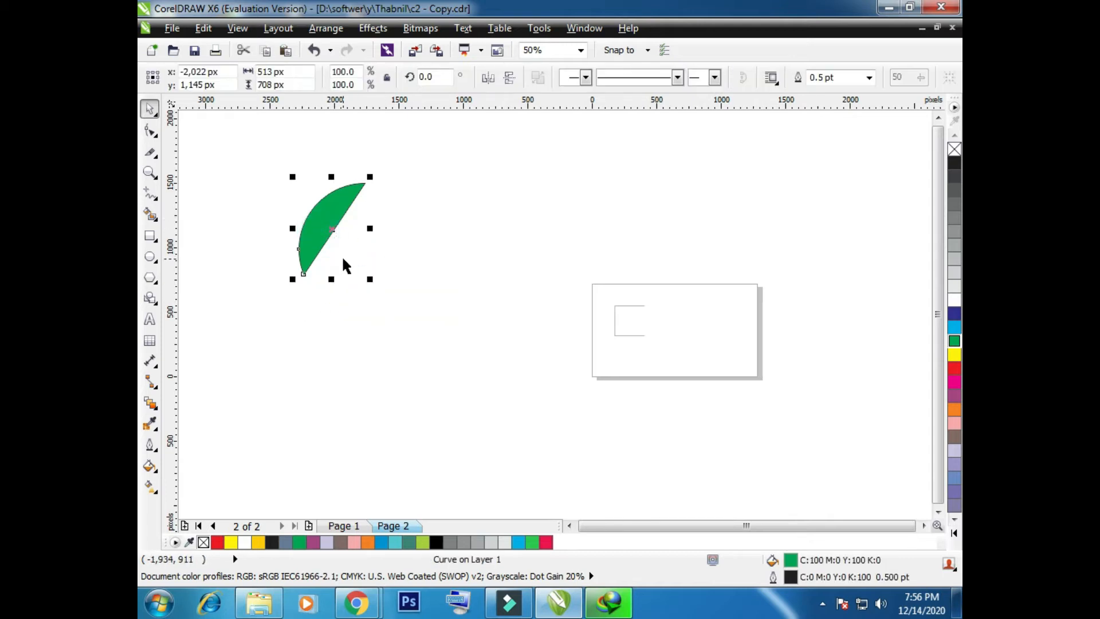
{"action": "key", "text": "Delete"}
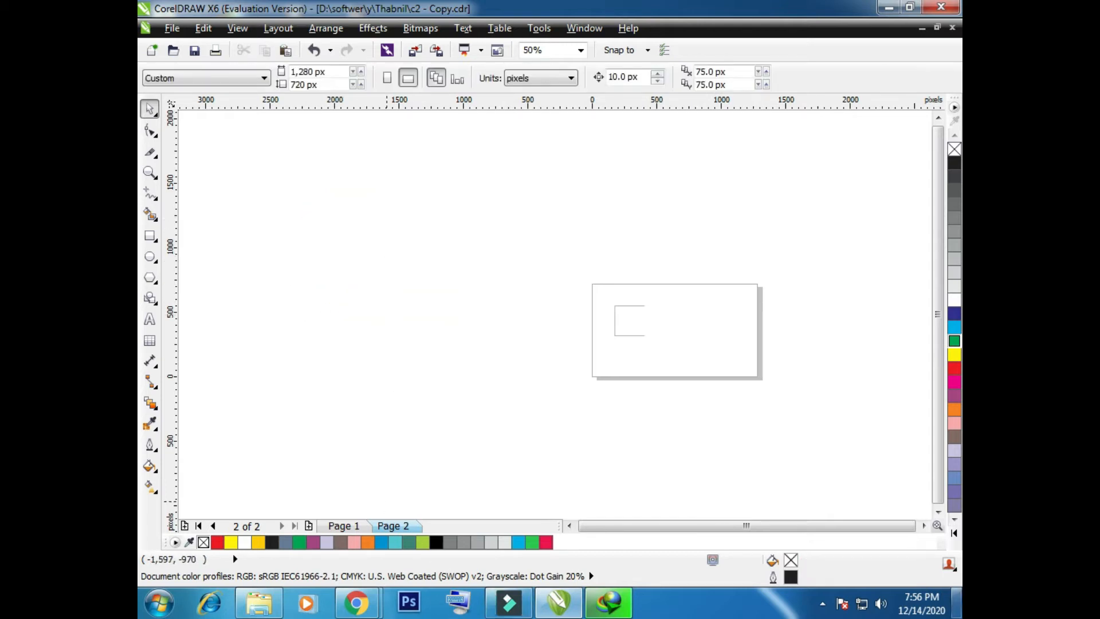
Place the channel banner bitmap below and left of the page, and slice it vertically with the Knife tool.
{"action": "left_click", "coordinate": [956, 604]}
{"action": "left_click_drag", "start_coordinate": [232, 539], "coordinate": [427, 379]}
{"action": "left_click", "coordinate": [150, 152]}
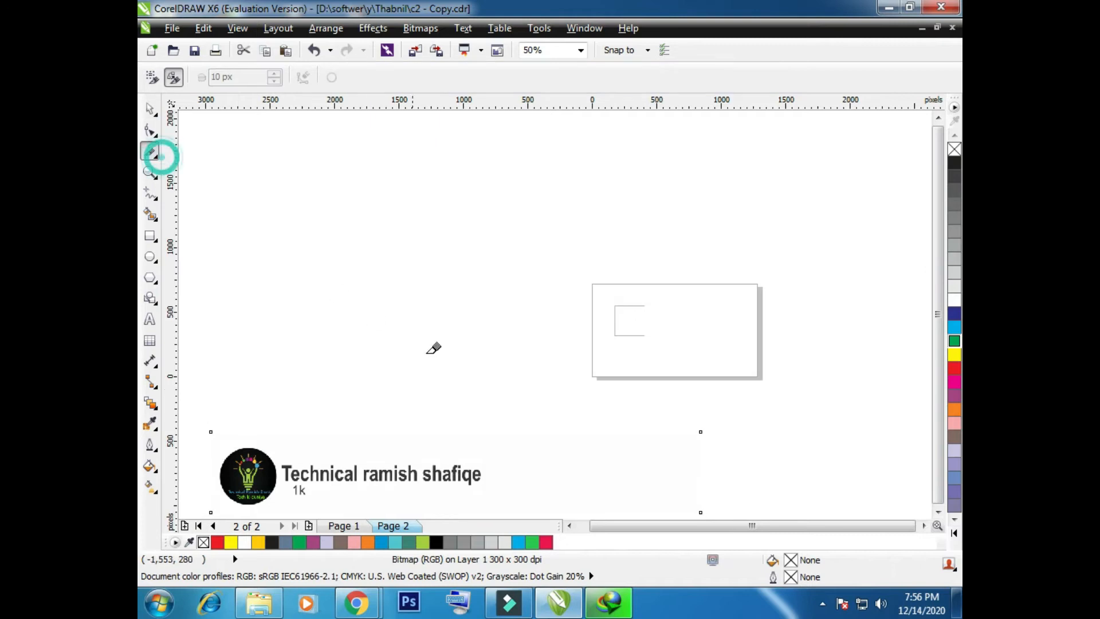
{"action": "left_click", "coordinate": [406, 432]}
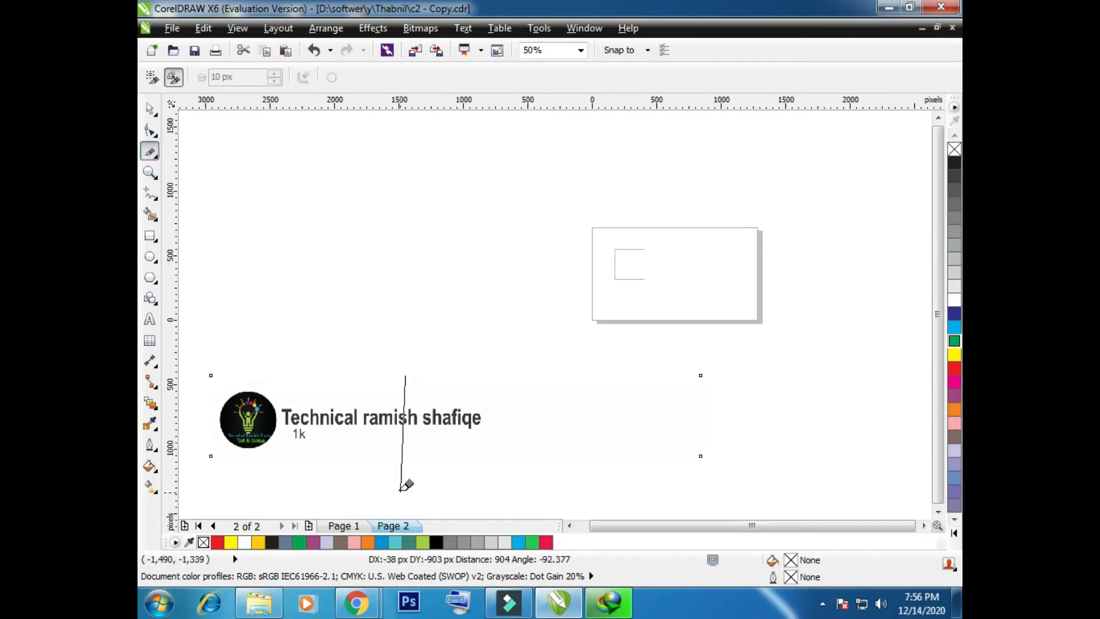
{"action": "left_click", "coordinate": [405, 451]}
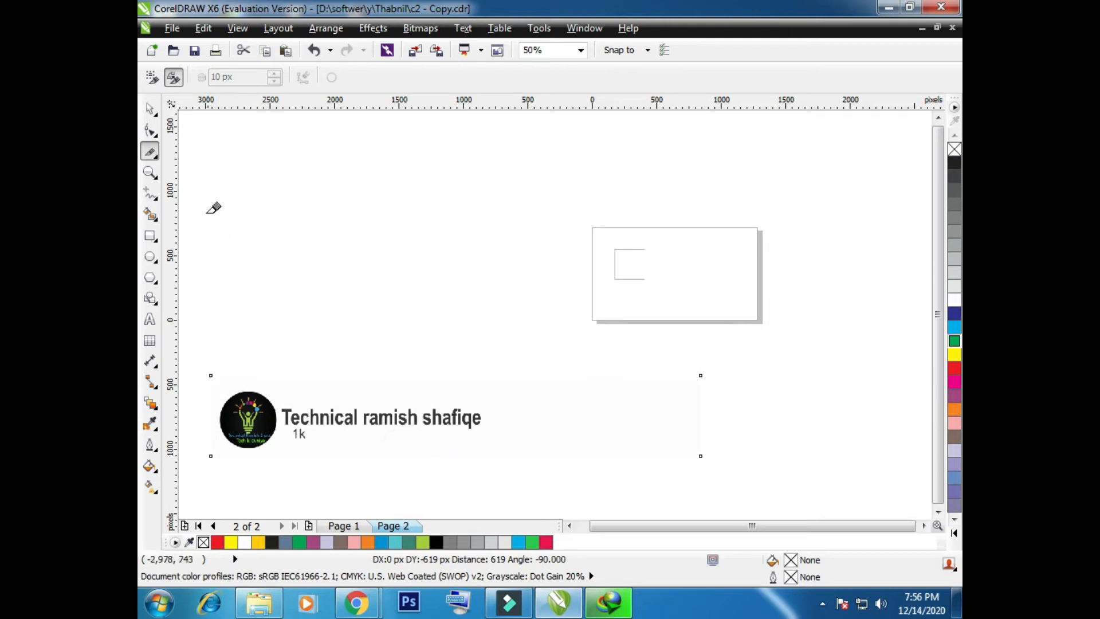
Delete the banner bitmap from the workspace.
{"action": "left_click", "coordinate": [150, 108]}
{"action": "left_click_drag", "start_coordinate": [562, 410], "coordinate": [594, 373]}
{"action": "key", "text": "Delete"}
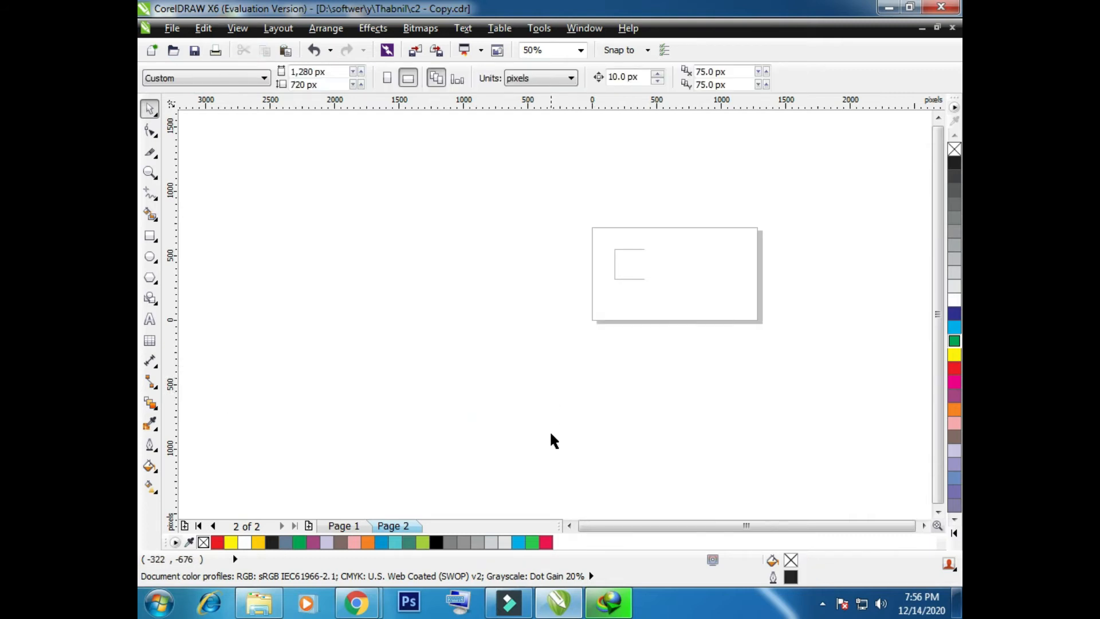
Draw a five-sided polygon about 1,563 by 1,182 px overlapping the page's left edge, and fill it with cyan.
{"action": "left_click", "coordinate": [150, 277]}
{"action": "left_click_drag", "start_coordinate": [466, 234], "coordinate": [680, 397]}
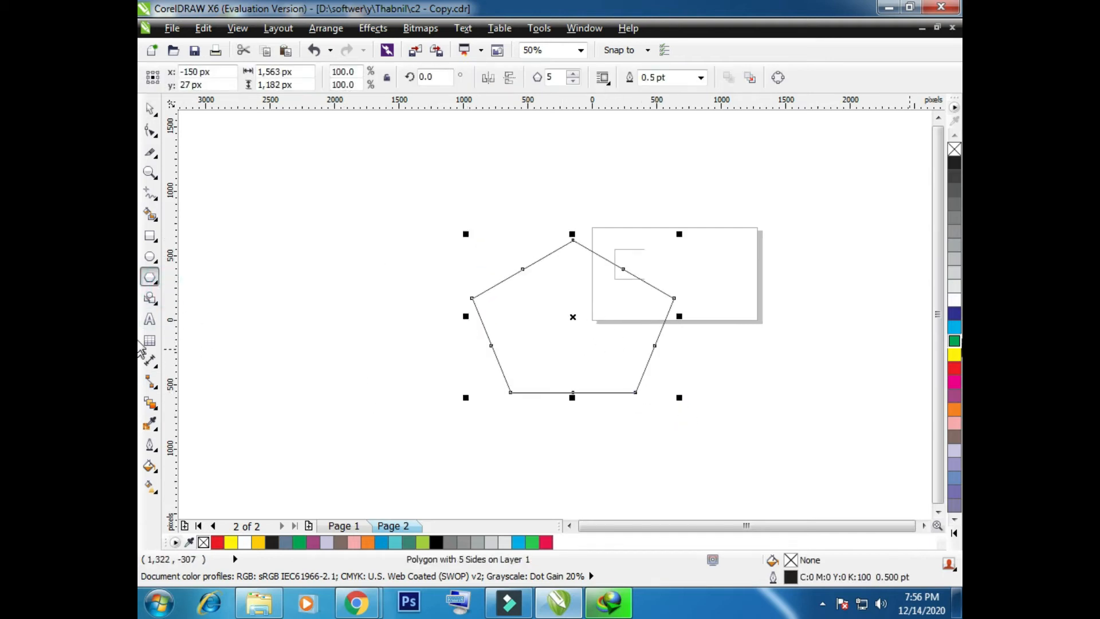
{"action": "left_click", "coordinate": [953, 327]}
Erase criss-crossing freehand strokes across the cyan pentagon with the Eraser tool at 10 px width.
{"action": "left_click", "coordinate": [154, 155]}
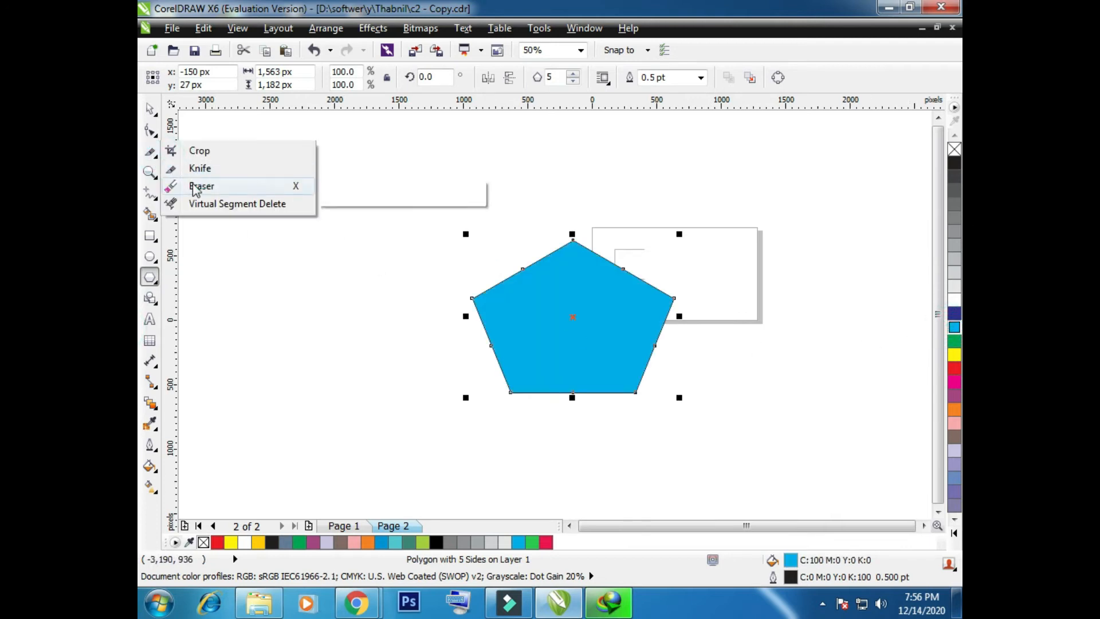
{"action": "left_click", "coordinate": [197, 186]}
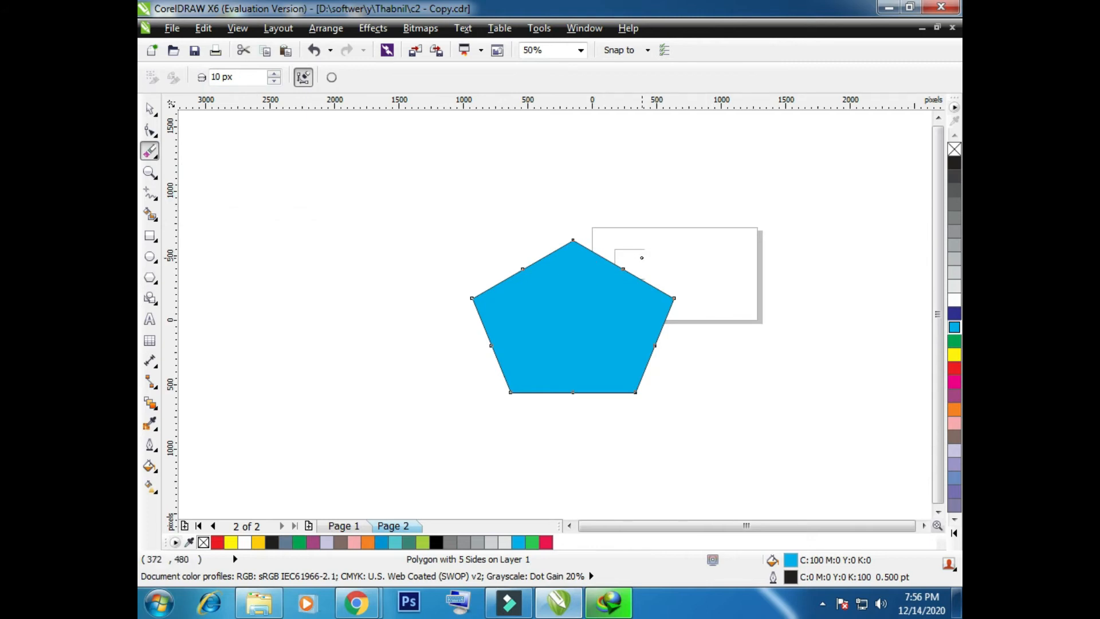
{"action": "mouse_move", "coordinate": [616, 265]}
{"action": "left_mouse_down"}
{"action": "mouse_move", "coordinate": [567, 344]}
{"action": "mouse_move", "coordinate": [547, 345]}
{"action": "mouse_move", "coordinate": [500, 265]}
{"action": "left_mouse_up"}
{"action": "left_click_drag", "start_coordinate": [562, 317], "coordinate": [613, 348]}
{"action": "left_click_drag", "start_coordinate": [596, 252], "coordinate": [551, 281]}
{"action": "left_click_drag", "start_coordinate": [596, 317], "coordinate": [552, 253]}
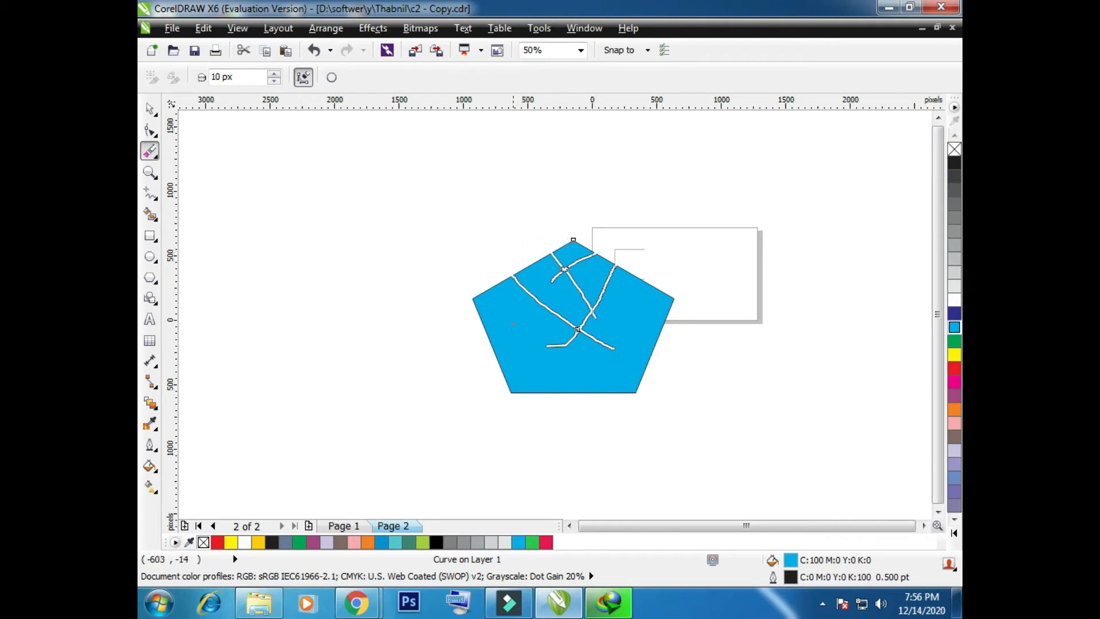
{"action": "left_click_drag", "start_coordinate": [485, 341], "coordinate": [554, 332]}
{"action": "mouse_move", "coordinate": [485, 376]}
{"action": "left_mouse_down"}
{"action": "mouse_move", "coordinate": [599, 369]}
{"action": "mouse_move", "coordinate": [574, 339]}
{"action": "left_mouse_up"}
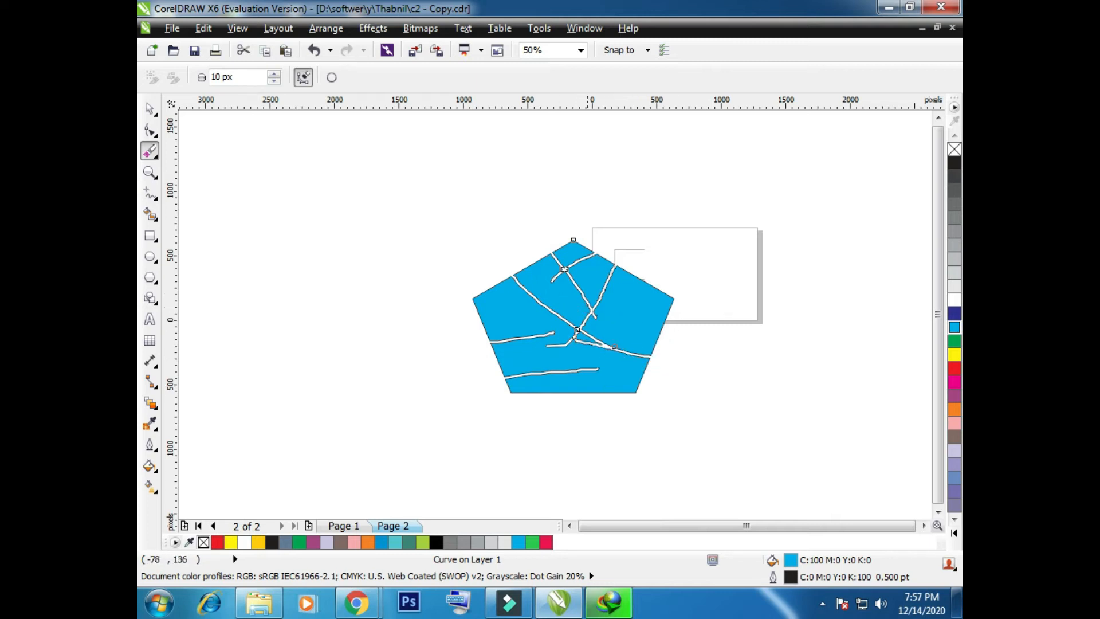
{"action": "mouse_move", "coordinate": [562, 398]}
{"action": "left_mouse_down"}
{"action": "mouse_move", "coordinate": [565, 279]}
{"action": "mouse_move", "coordinate": [604, 285]}
{"action": "left_mouse_up"}
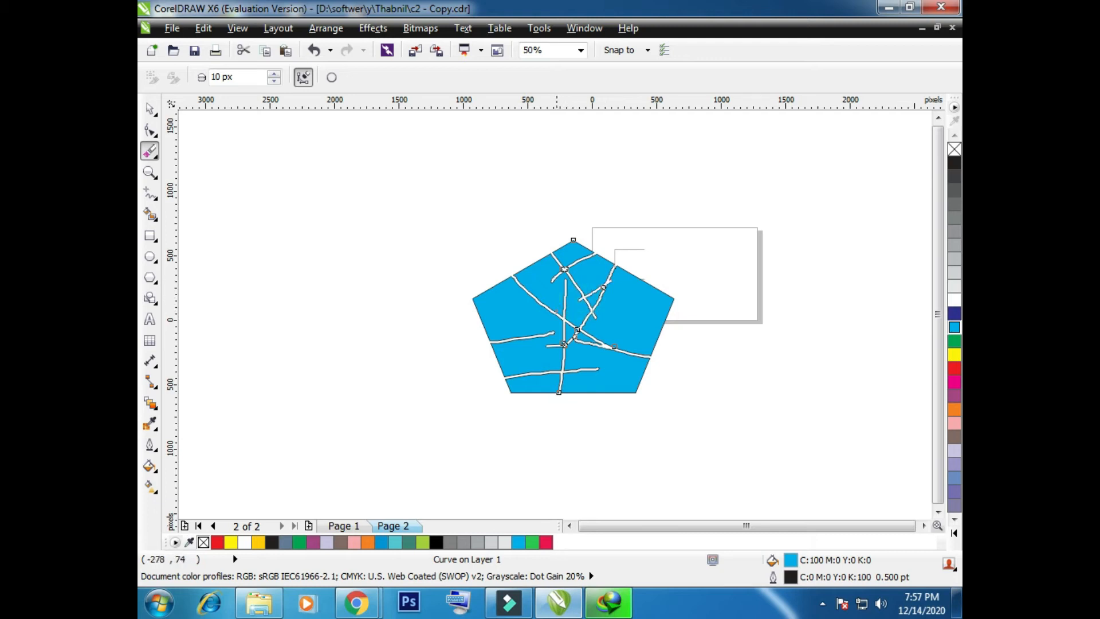
{"action": "left_click_drag", "start_coordinate": [562, 333], "coordinate": [537, 319]}
{"action": "left_click_drag", "start_coordinate": [565, 358], "coordinate": [655, 347]}
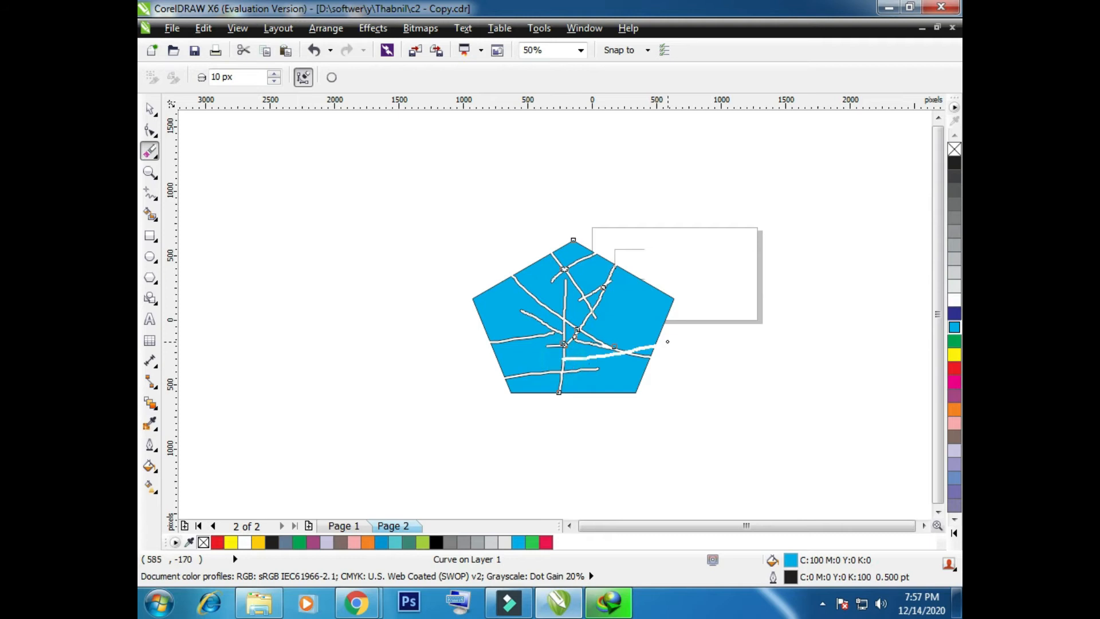
{"action": "left_click_drag", "start_coordinate": [566, 354], "coordinate": [505, 350]}
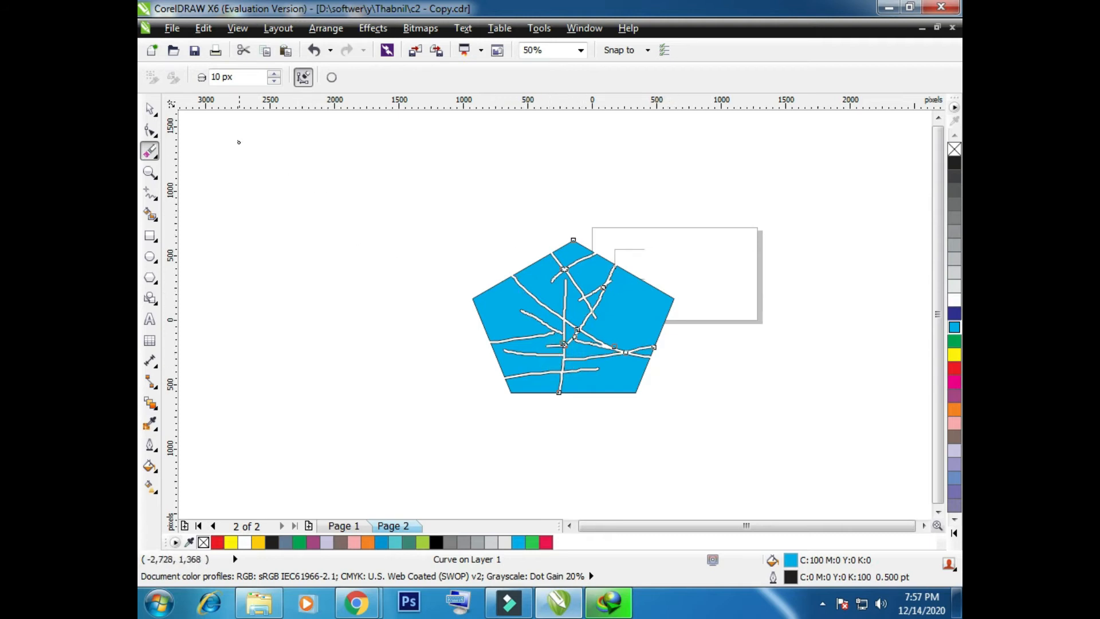
Delete the cyan pentagon with its erased strokes.
{"action": "left_click", "coordinate": [149, 108]}
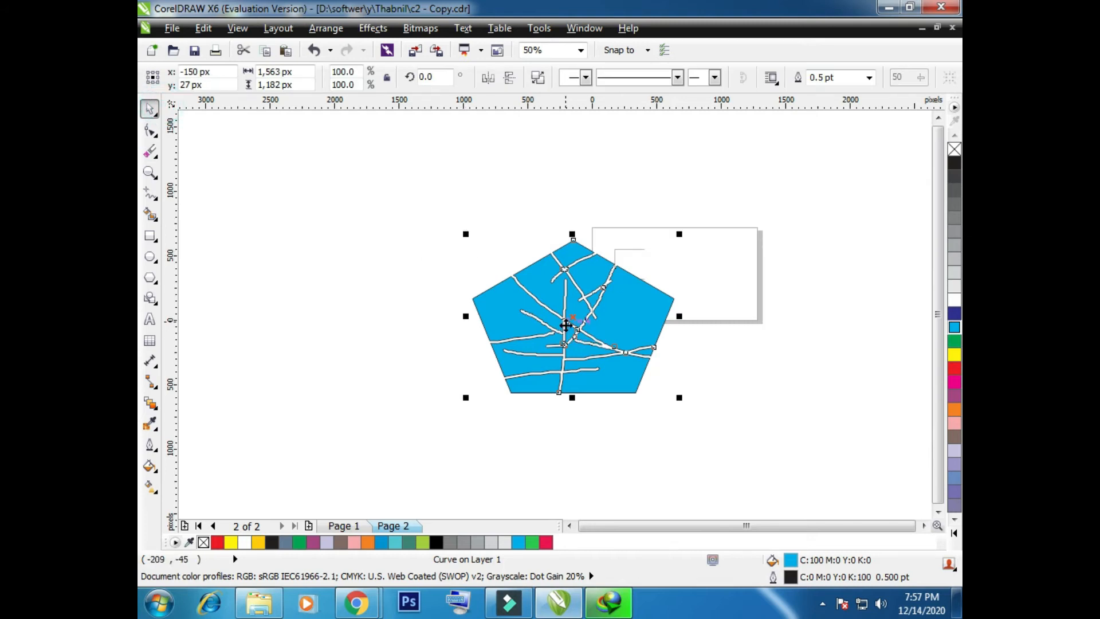
{"action": "key", "text": "Delete"}
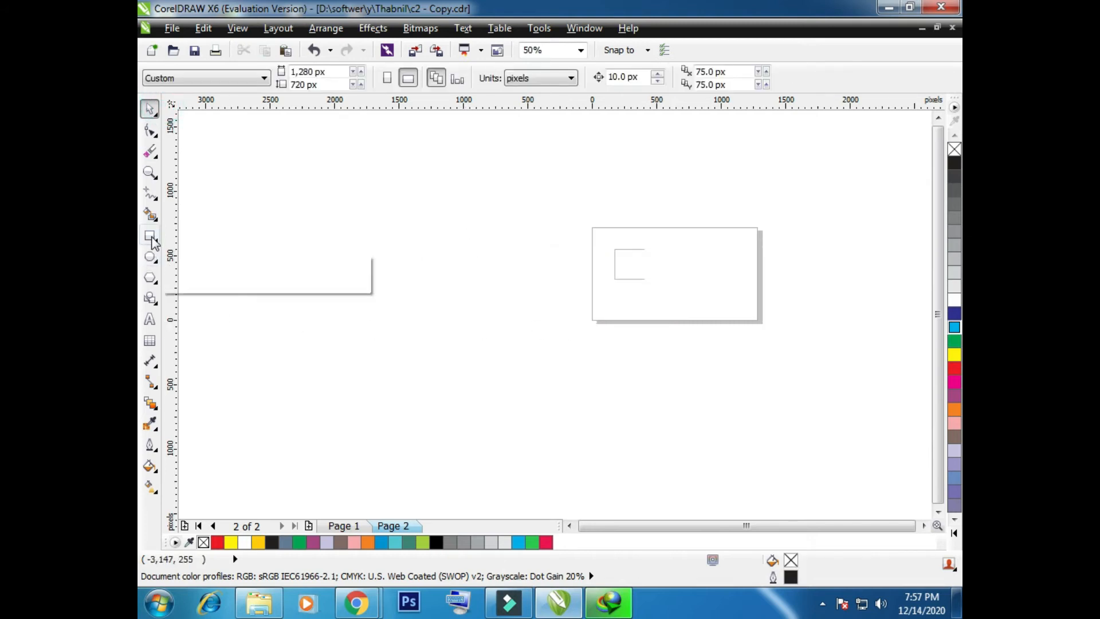
{"action": "left_click", "coordinate": [151, 238]}
{"action": "left_click", "coordinate": [151, 152]}
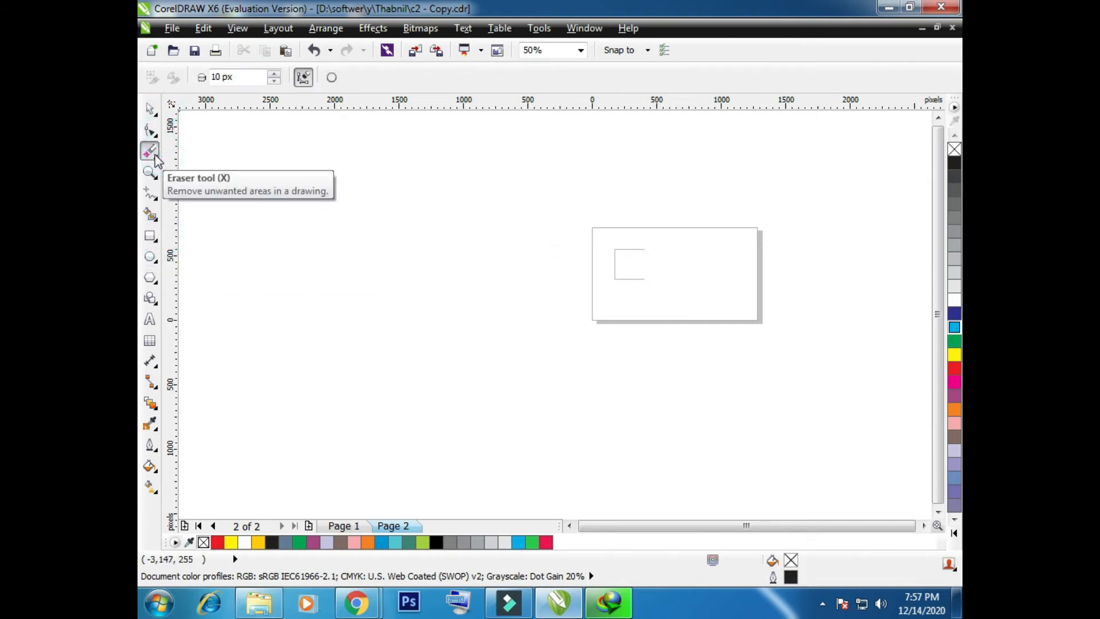
{"action": "left_click", "coordinate": [160, 162]}
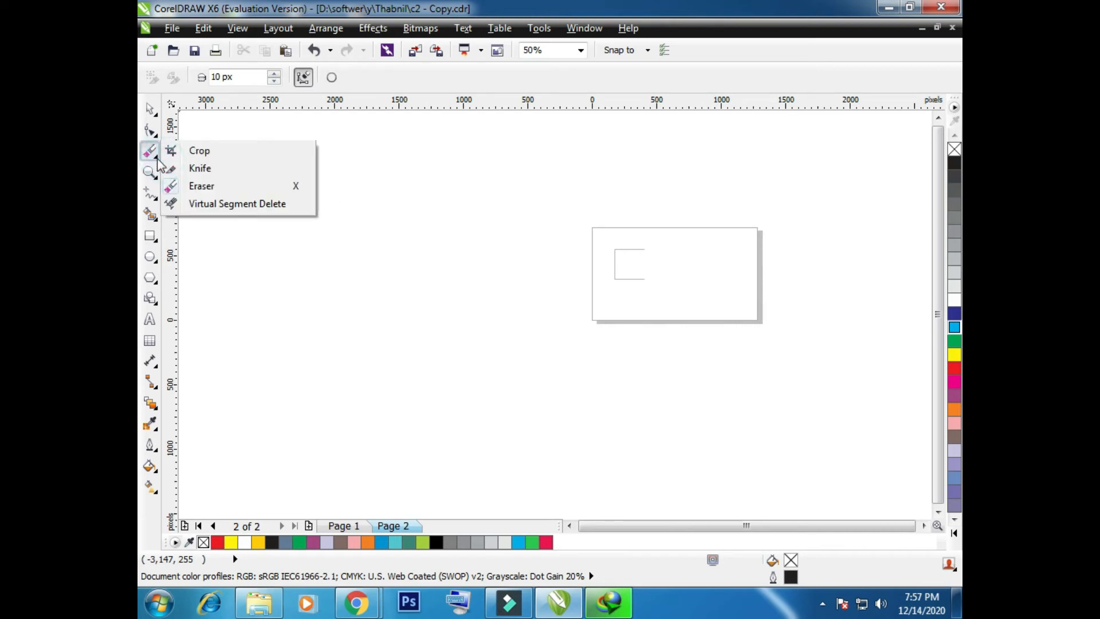
{"action": "left_click", "coordinate": [221, 295]}
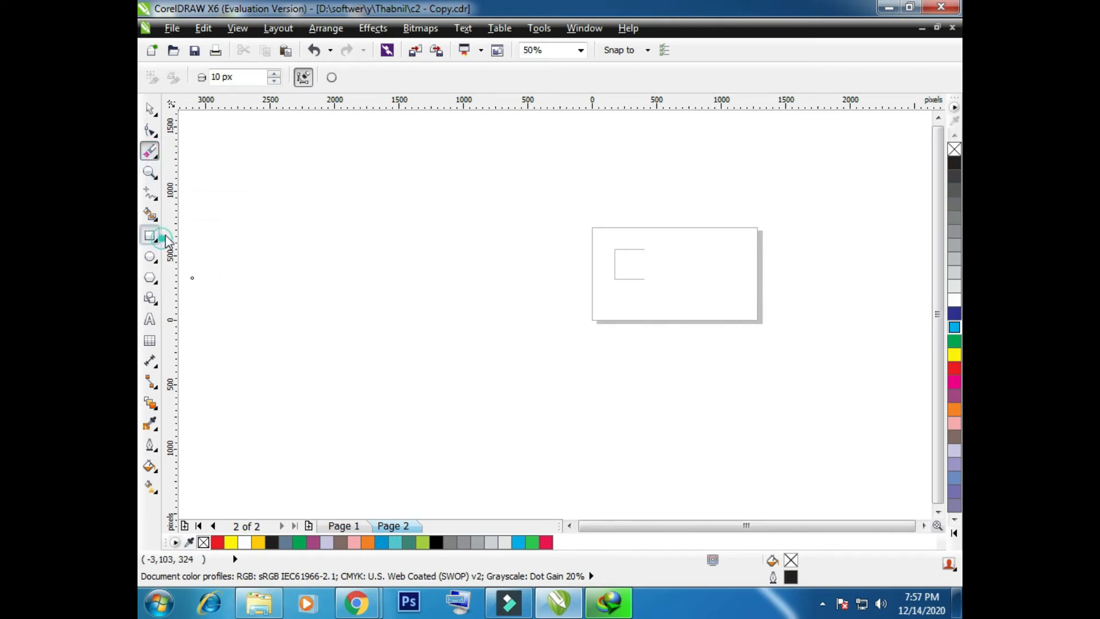
Draw a rectangle about 1,831 by 1,025 px left of the page and a circle about 1,250 px across overlapping its right end.
{"action": "left_click", "coordinate": [150, 235]}
{"action": "left_click_drag", "start_coordinate": [292, 209], "coordinate": [489, 322]}
{"action": "left_click_drag", "start_coordinate": [528, 340], "coordinate": [528, 341]}
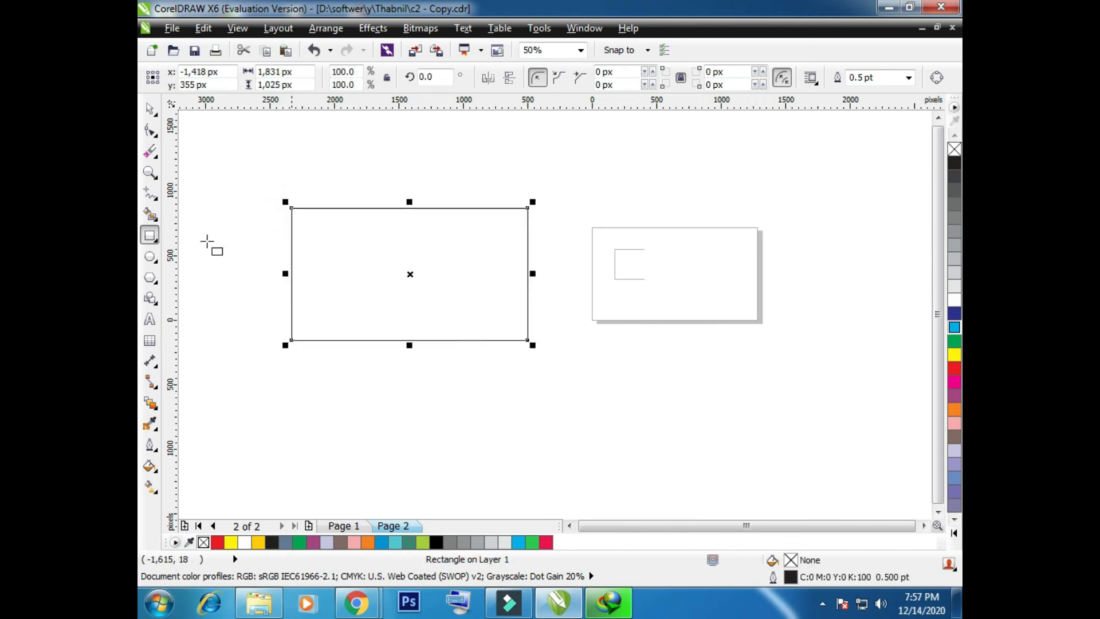
{"action": "left_click", "coordinate": [155, 279]}
{"action": "left_click", "coordinate": [156, 258]}
{"action": "left_click_drag", "start_coordinate": [577, 195], "coordinate": [484, 359]}
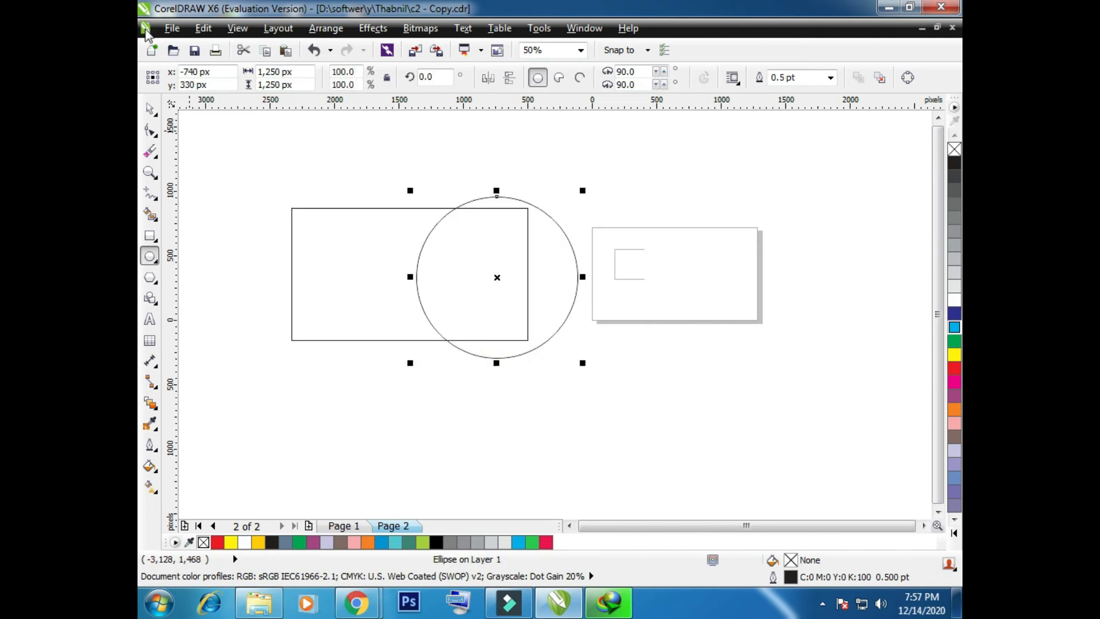
Move the circle to the right until it meets the rectangle's two right corners.
{"action": "left_click", "coordinate": [148, 109]}
{"action": "left_click_drag", "start_coordinate": [544, 277], "coordinate": [621, 273]}
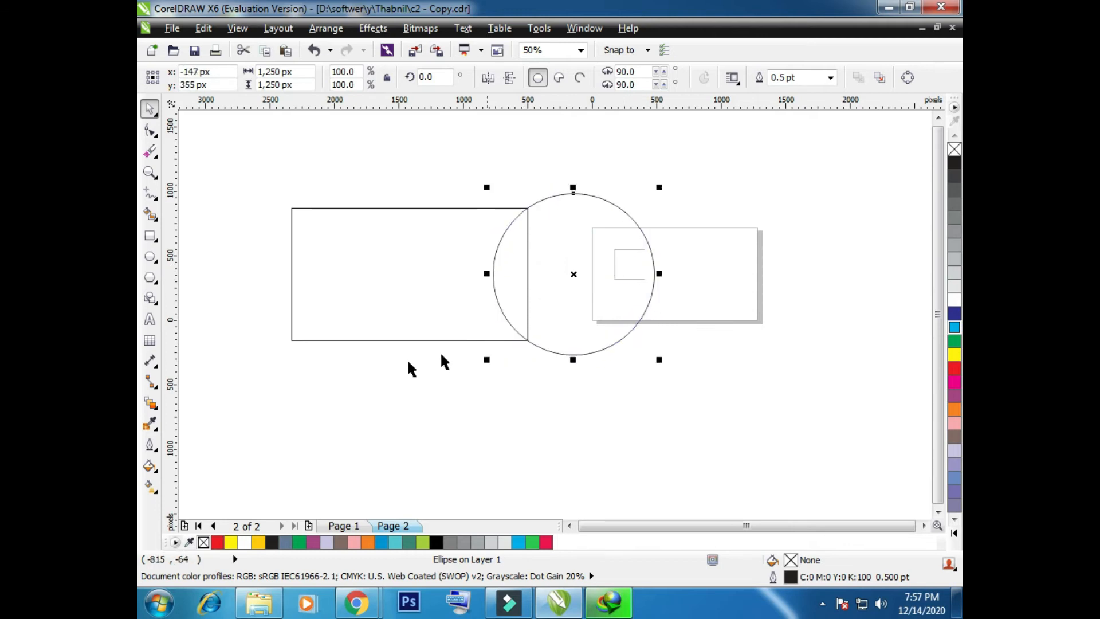
{"action": "left_click", "coordinate": [440, 352]}
{"action": "left_click", "coordinate": [580, 282]}
{"action": "left_click", "coordinate": [580, 282]}
{"action": "left_click", "coordinate": [327, 175]}
Remove the rectangle's right side inside the circle with the Virtual Segment Delete tool, with both shapes selected.
{"action": "left_click_drag", "start_coordinate": [290, 168], "coordinate": [665, 390]}
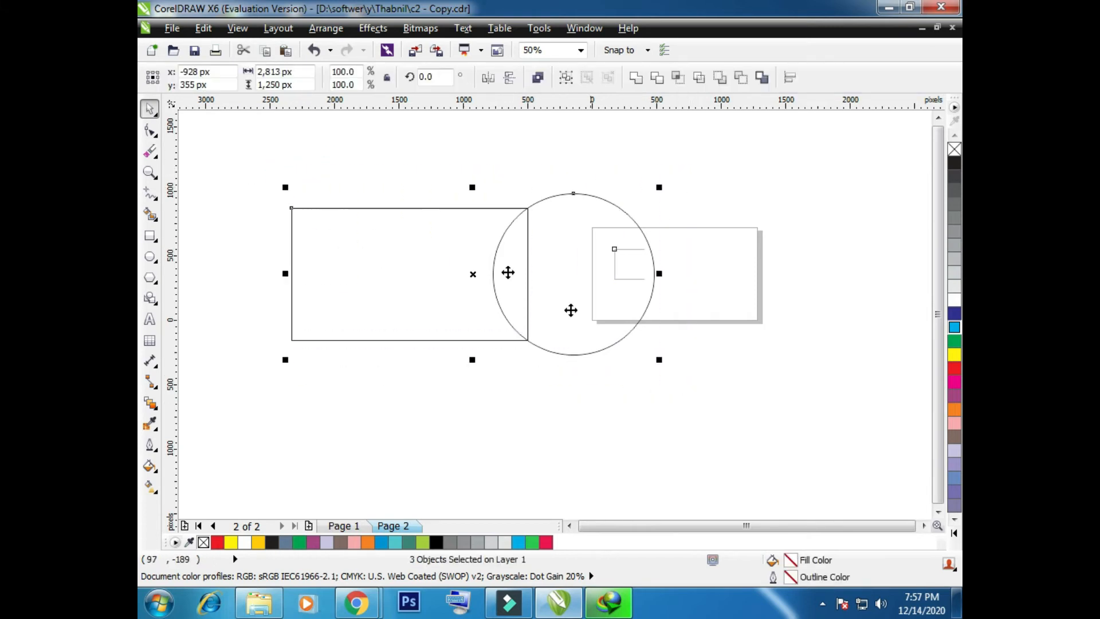
{"action": "left_click", "coordinate": [156, 158]}
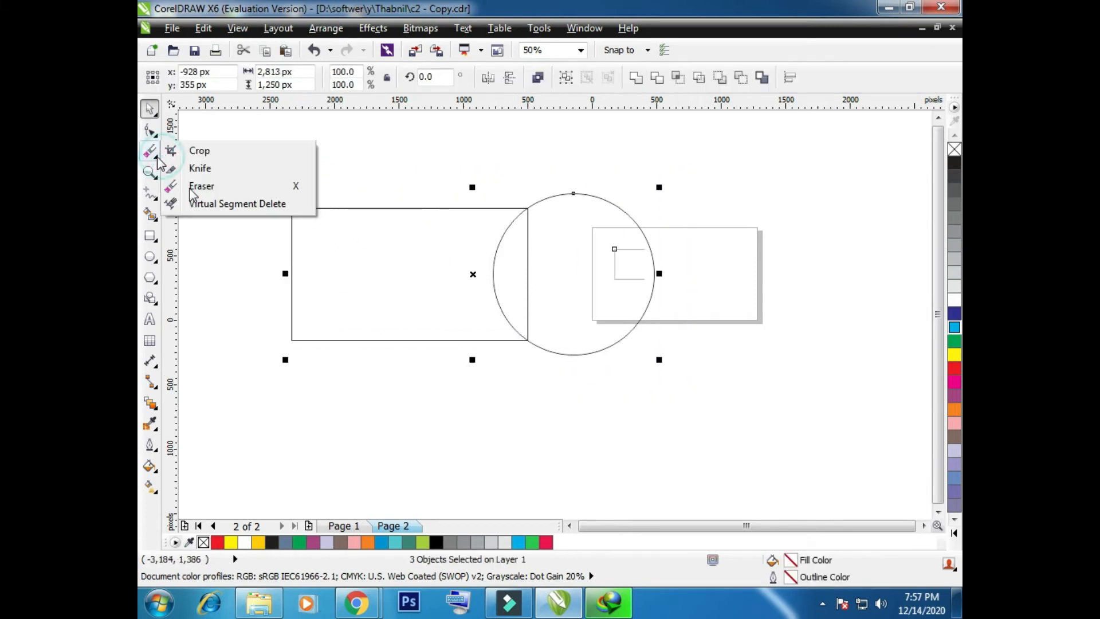
{"action": "left_click", "coordinate": [207, 185]}
{"action": "left_click", "coordinate": [527, 274]}
{"action": "left_click", "coordinate": [527, 267]}
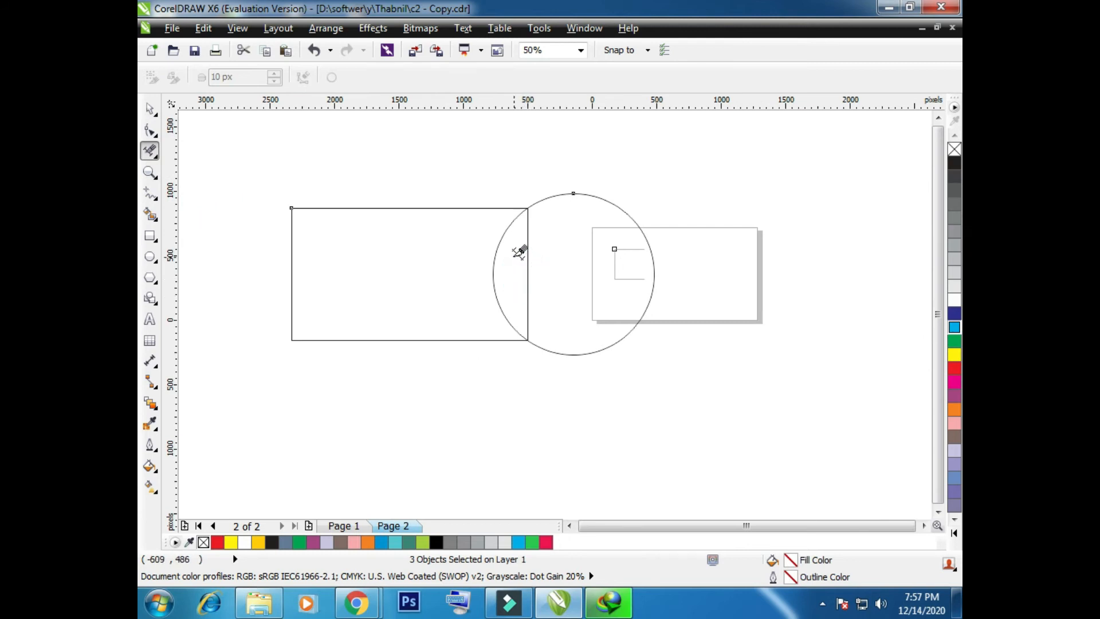
{"action": "left_click", "coordinate": [526, 223]}
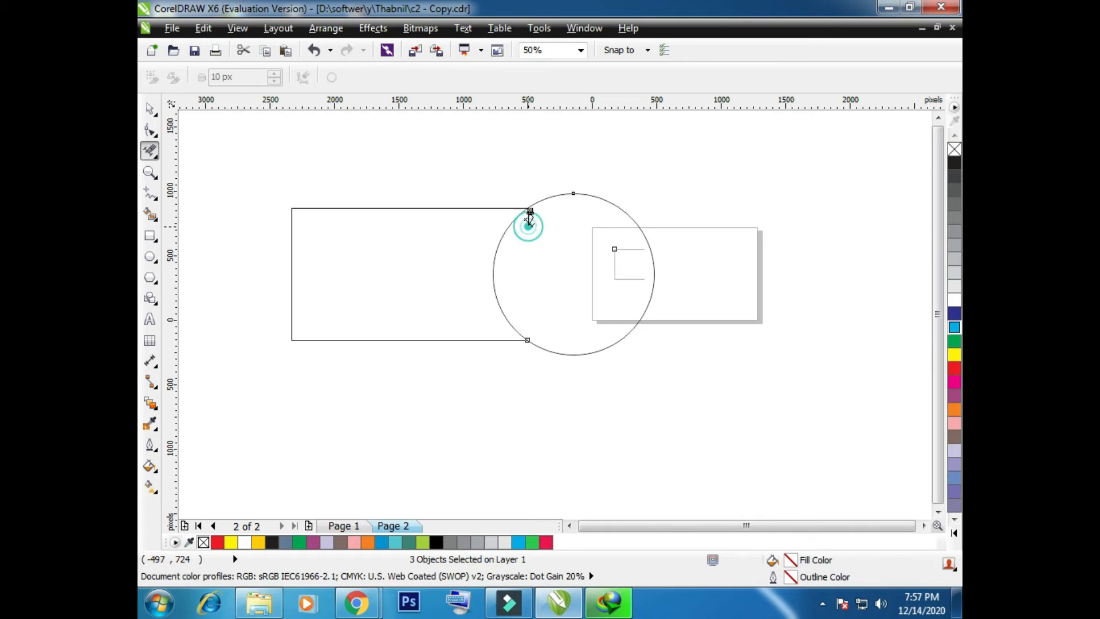
{"action": "left_click", "coordinate": [149, 108]}
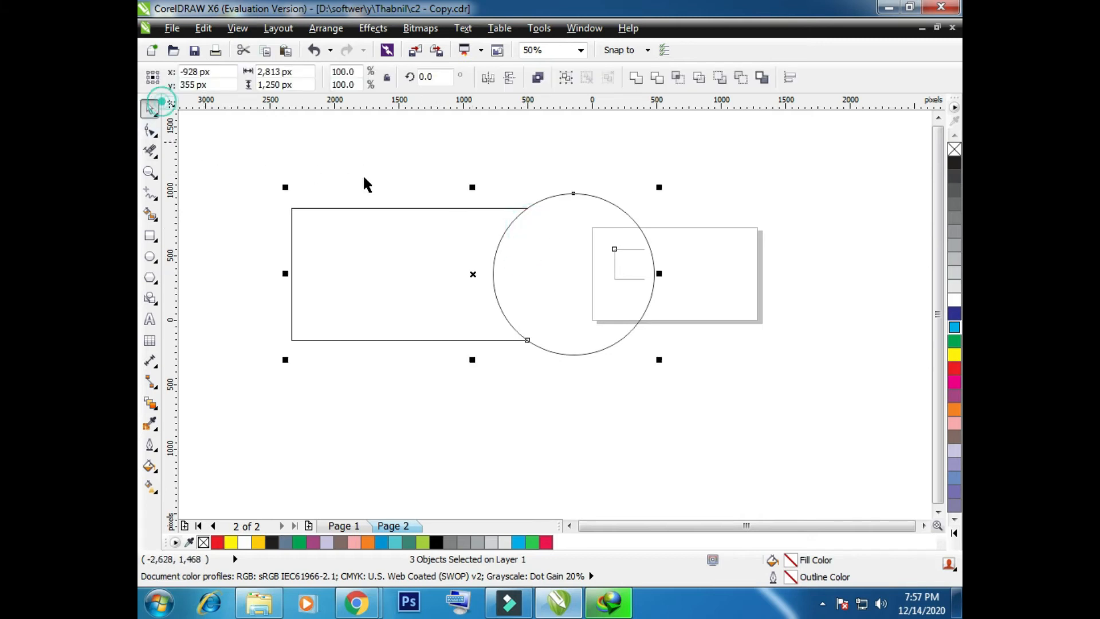
{"action": "left_click", "coordinate": [379, 166]}
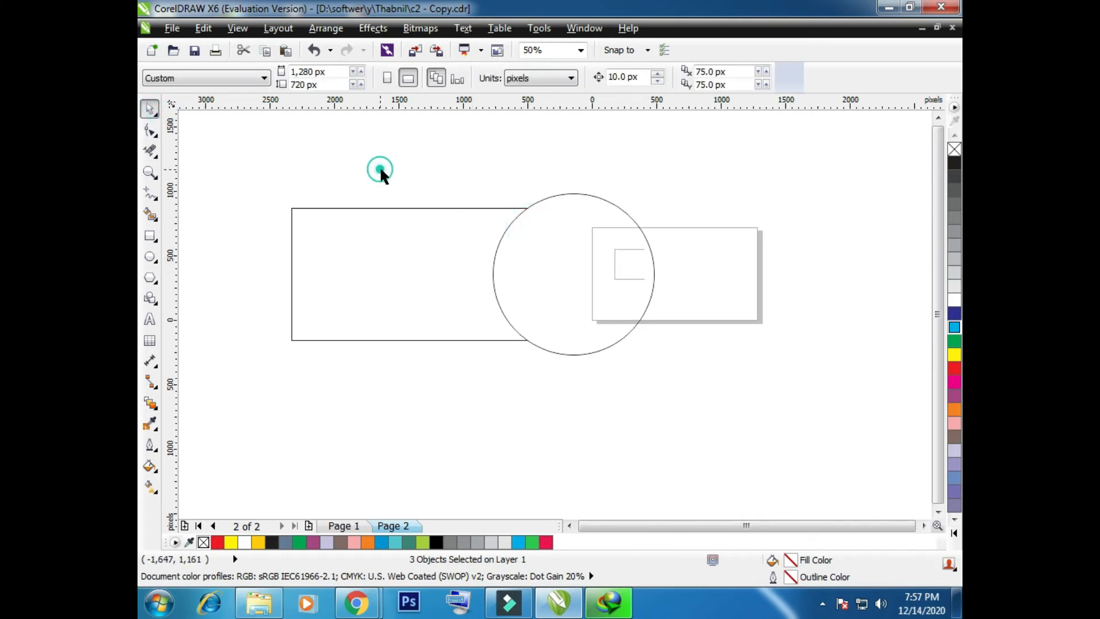
Remove the rest of the rectangle and the whole circle with the Virtual Segment Delete tool.
{"action": "left_click", "coordinate": [148, 151]}
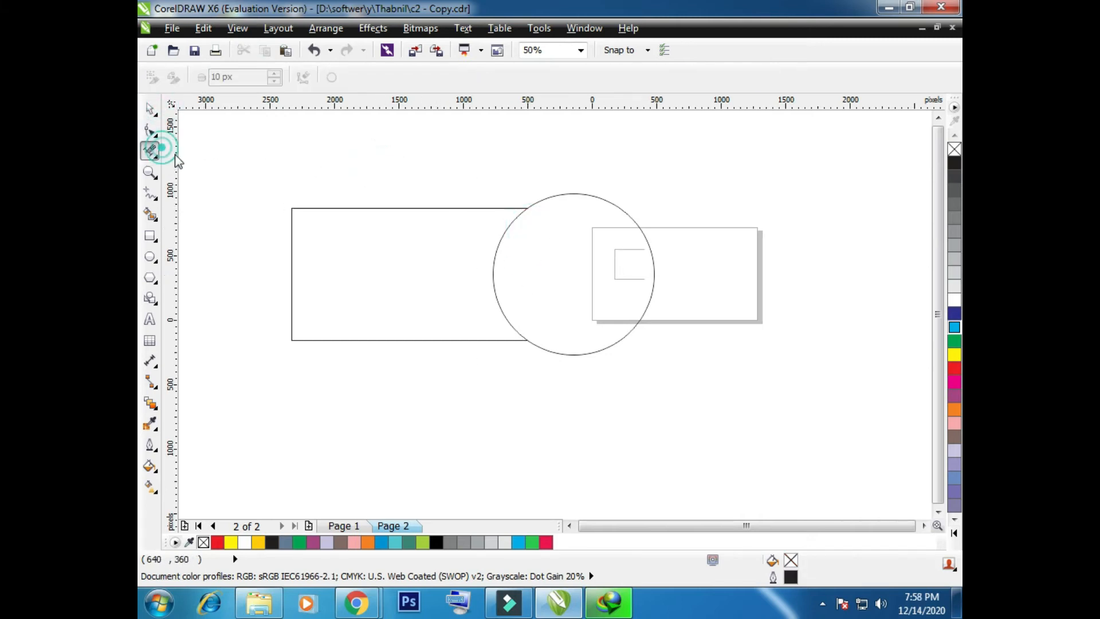
{"action": "left_click", "coordinate": [300, 205]}
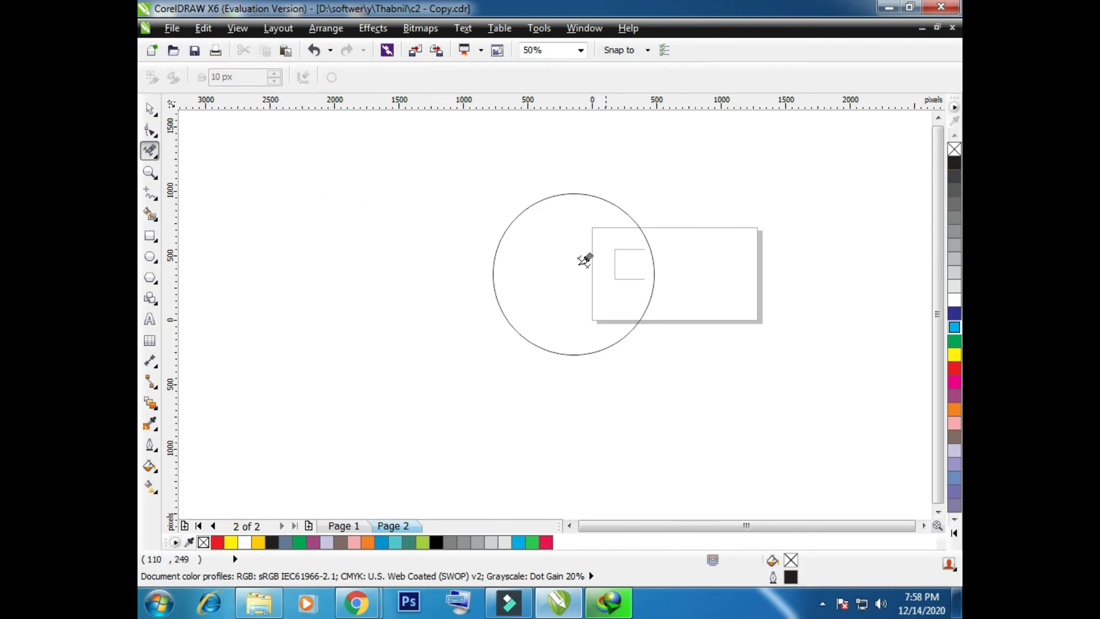
{"action": "left_click", "coordinate": [563, 193]}
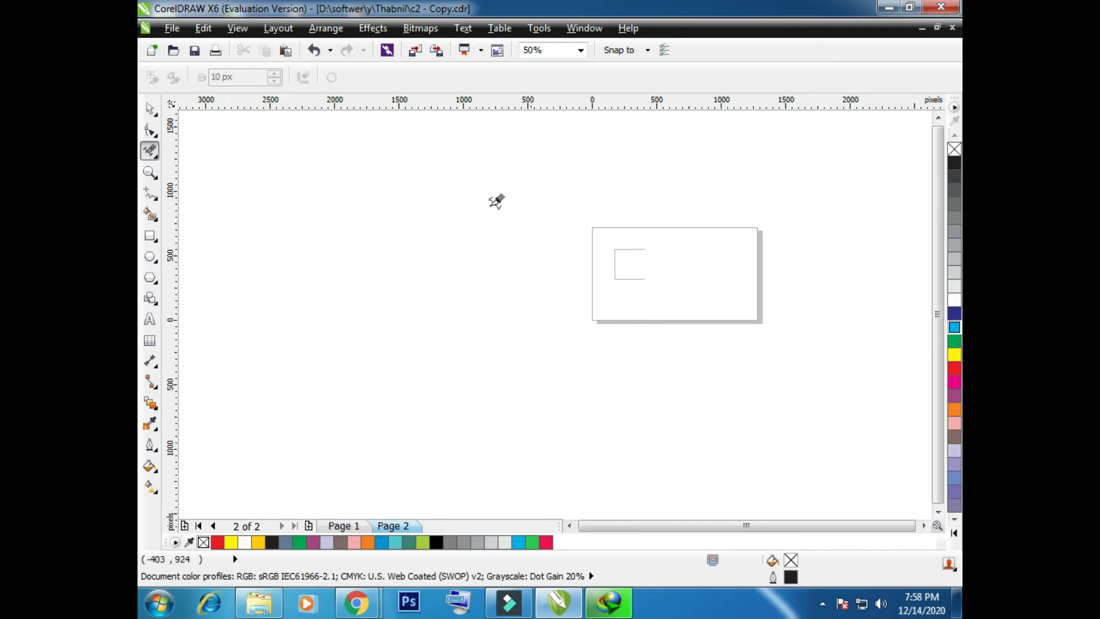
{"action": "left_click", "coordinate": [149, 236]}
{"action": "left_click_drag", "start_coordinate": [276, 192], "coordinate": [403, 302]}
{"action": "key", "text": "Delete"}
Draw a circle about 494 px across left of the page and place its rotation centre just below it.
{"action": "left_click", "coordinate": [150, 256]}
{"action": "key", "text": "space"}
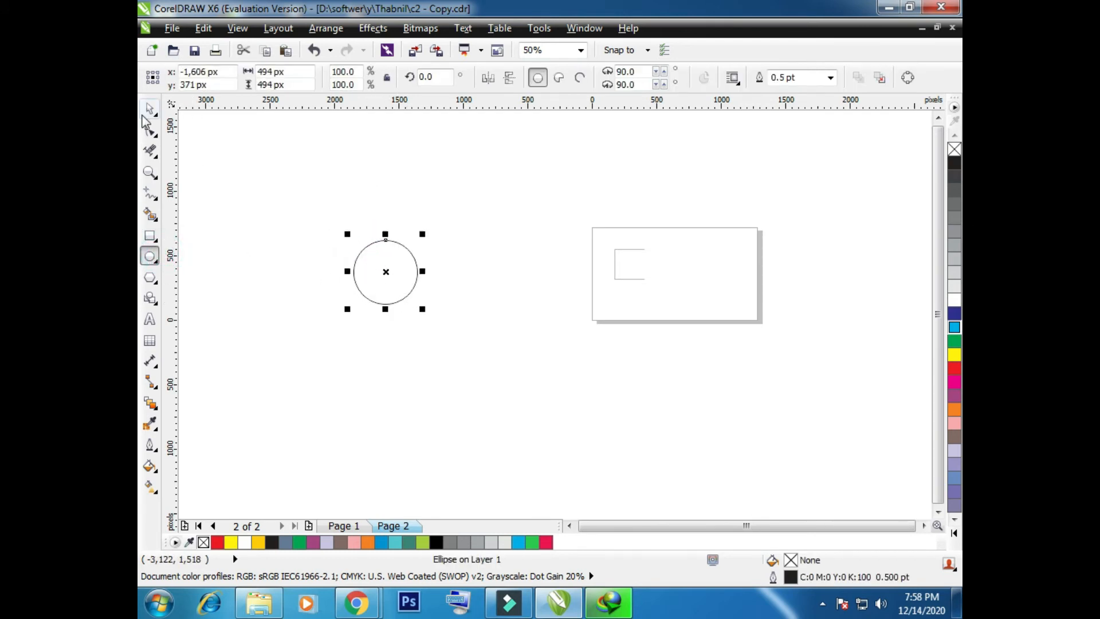
{"action": "left_click", "coordinate": [386, 273]}
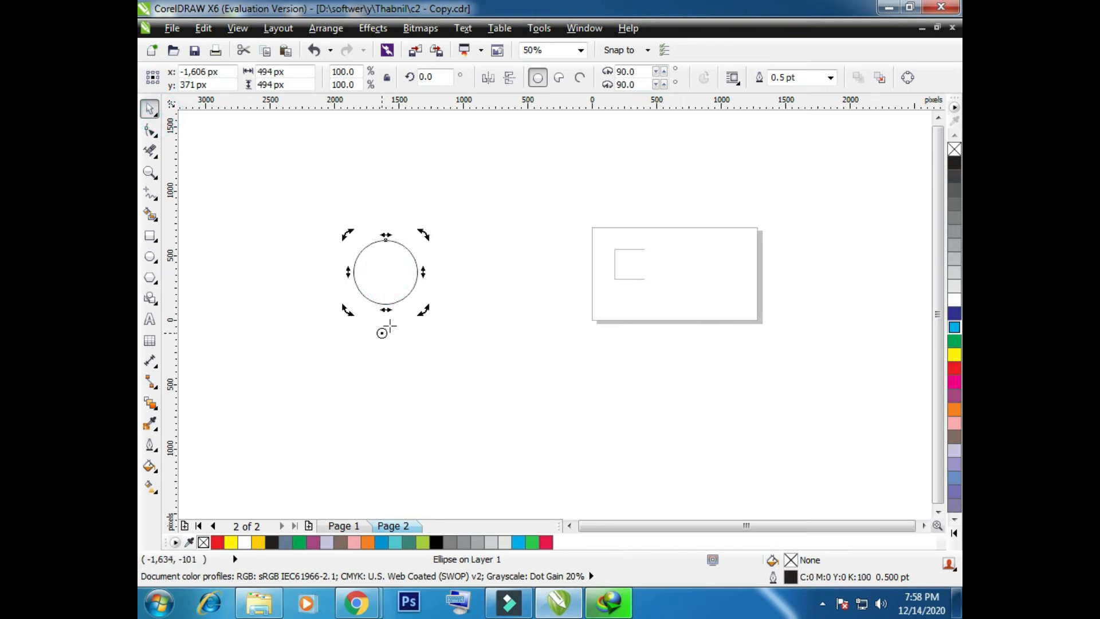
Rotate the circle by 30° with one copy at a time about its offset centre, repeating until the copies close into a ring.
{"action": "left_click", "coordinate": [324, 29]}
{"action": "mouse_move", "coordinate": [373, 28]}
{"action": "mouse_move", "coordinate": [326, 29]}
{"action": "mouse_move", "coordinate": [343, 47]}
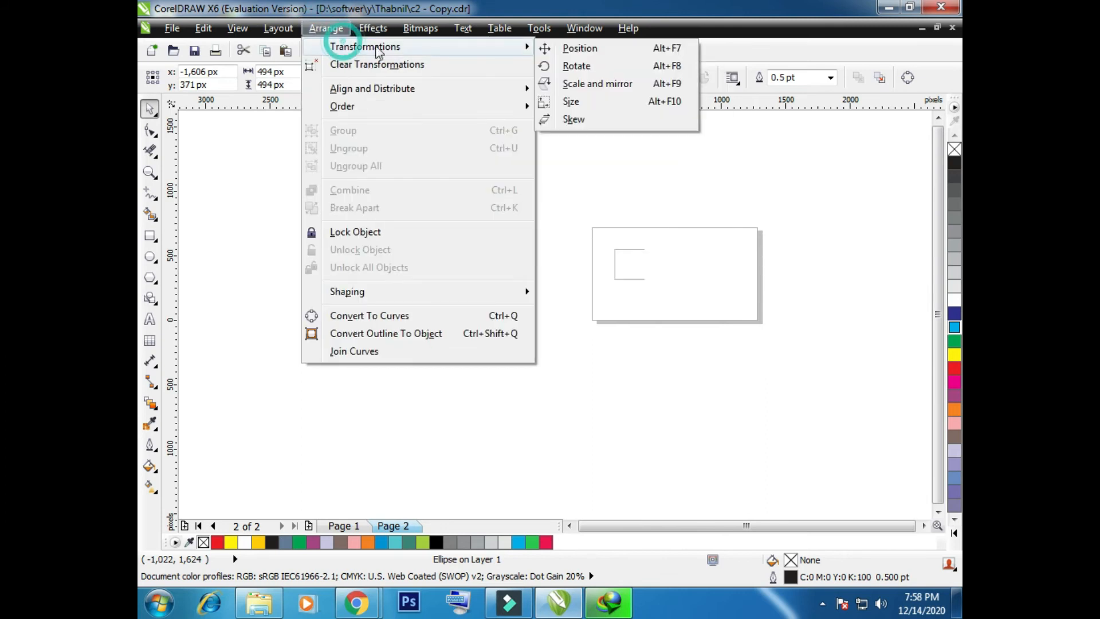
{"action": "left_click", "coordinate": [577, 66]}
{"action": "double_click", "coordinate": [825, 164]}
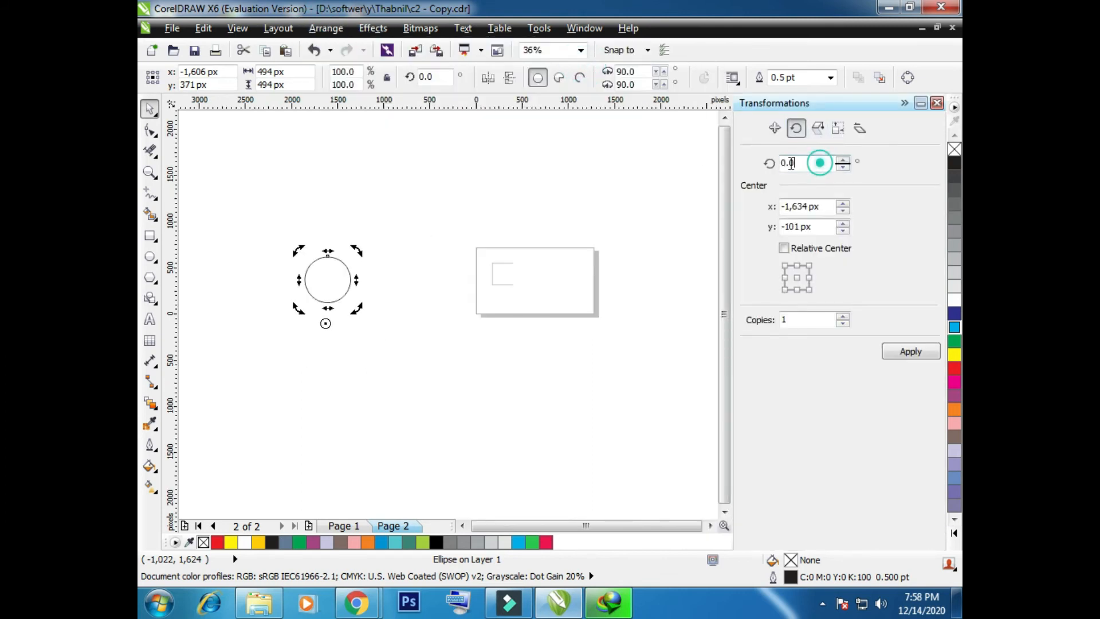
{"action": "key", "text": "BackSpace"}
{"action": "type", "text": "30"}
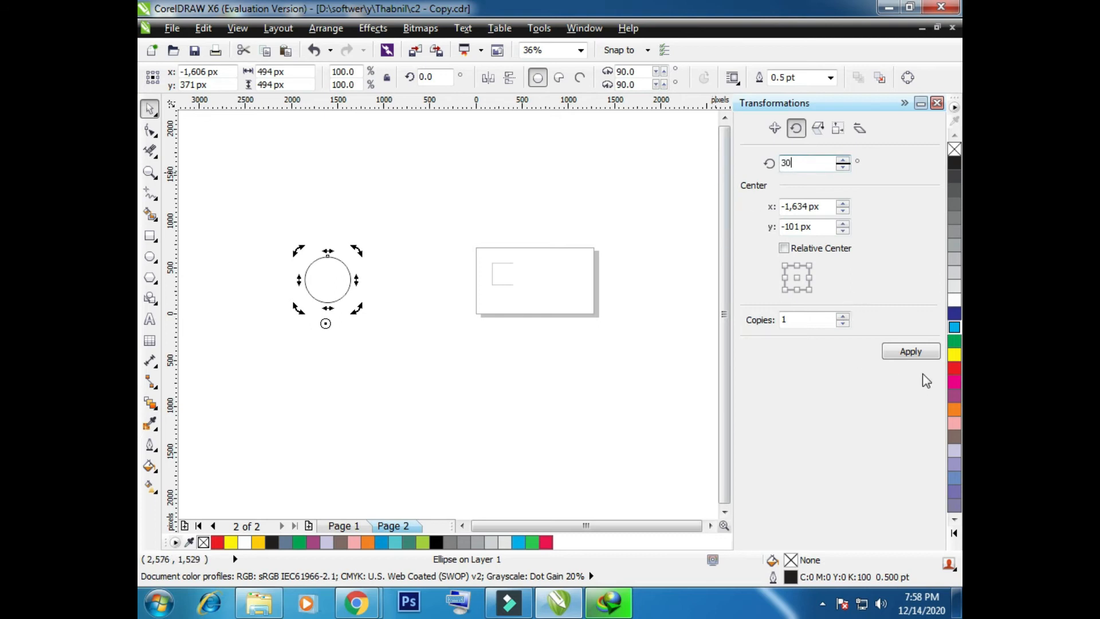
{"action": "left_click", "coordinate": [911, 352]}
{"action": "left_click", "coordinate": [911, 351]}
{"action": "left_click", "coordinate": [911, 351]}
{"action": "left_click", "coordinate": [910, 351]}
{"action": "left_click", "coordinate": [911, 351]}
{"action": "left_click", "coordinate": [911, 351]}
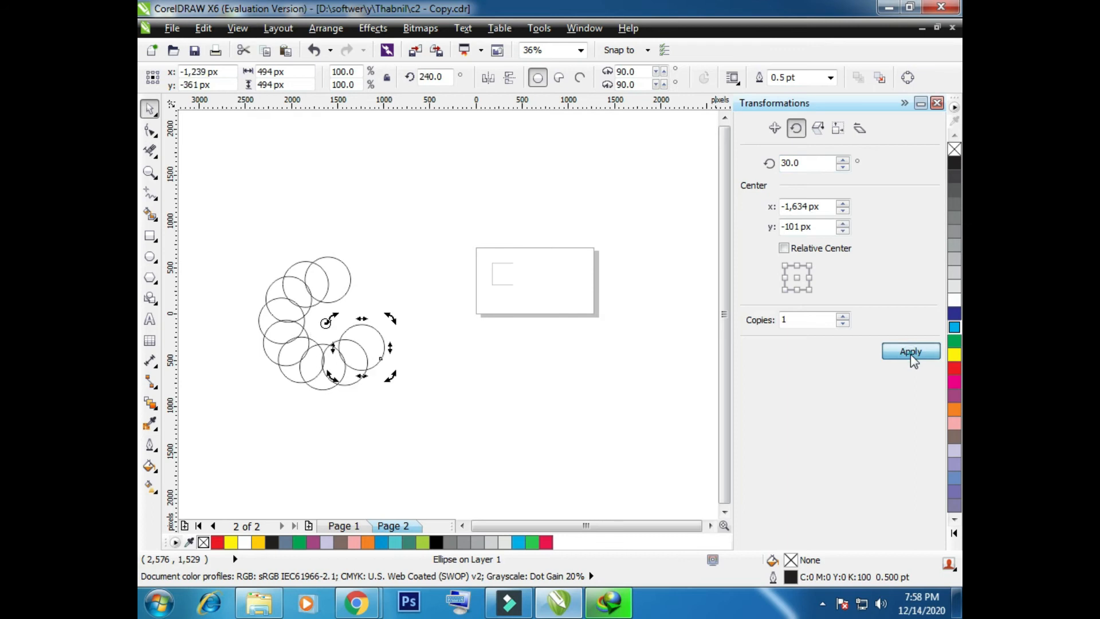
{"action": "left_click", "coordinate": [911, 351]}
{"action": "left_click", "coordinate": [911, 351]}
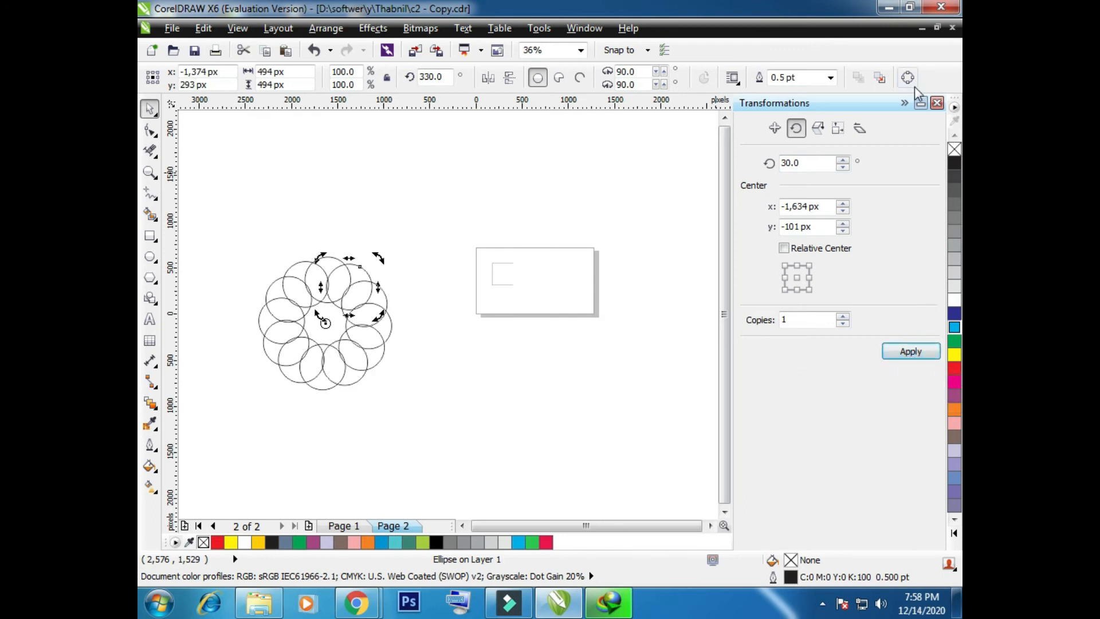
{"action": "left_click", "coordinate": [937, 104]}
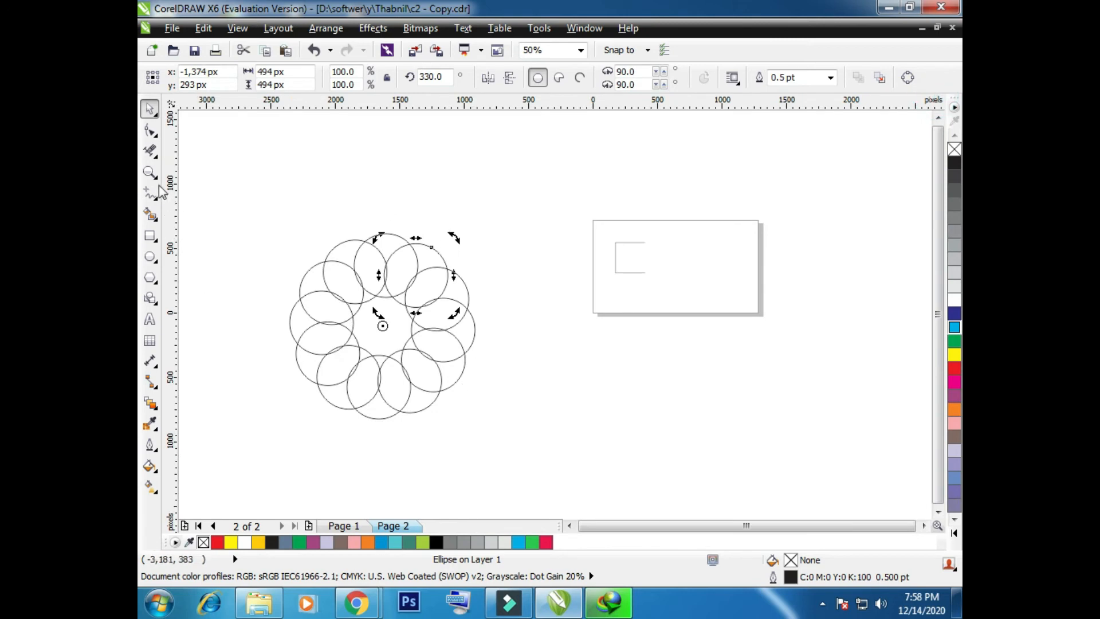
Combine all the circles of the ring into a single curve, leaving the open rectangle on the page out.
{"action": "left_click", "coordinate": [273, 252]}
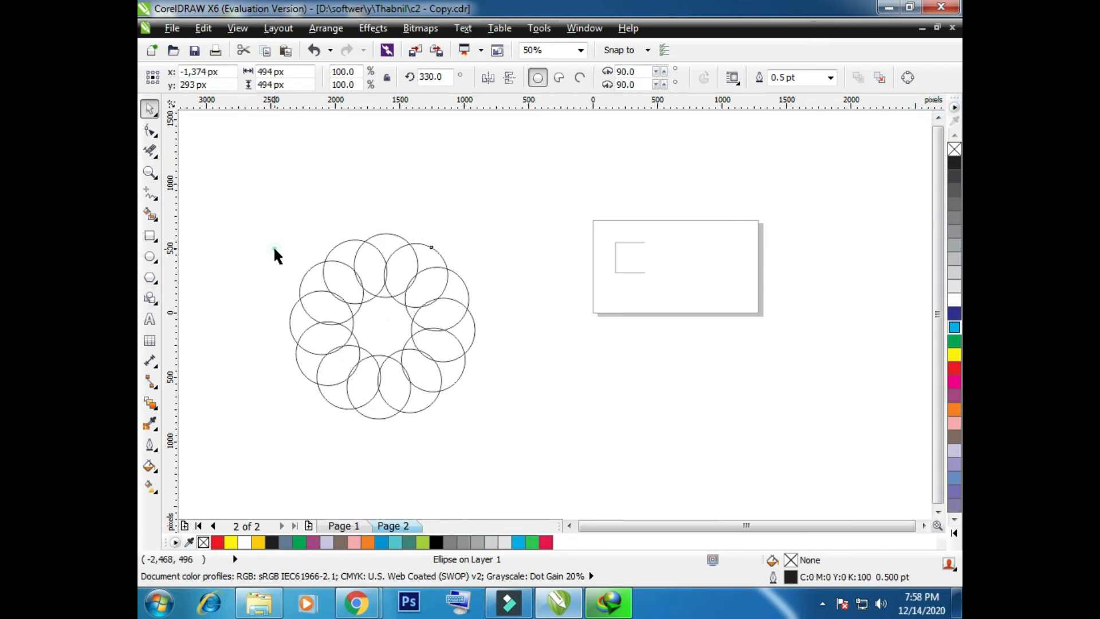
{"action": "key", "text": "ctrl+a"}
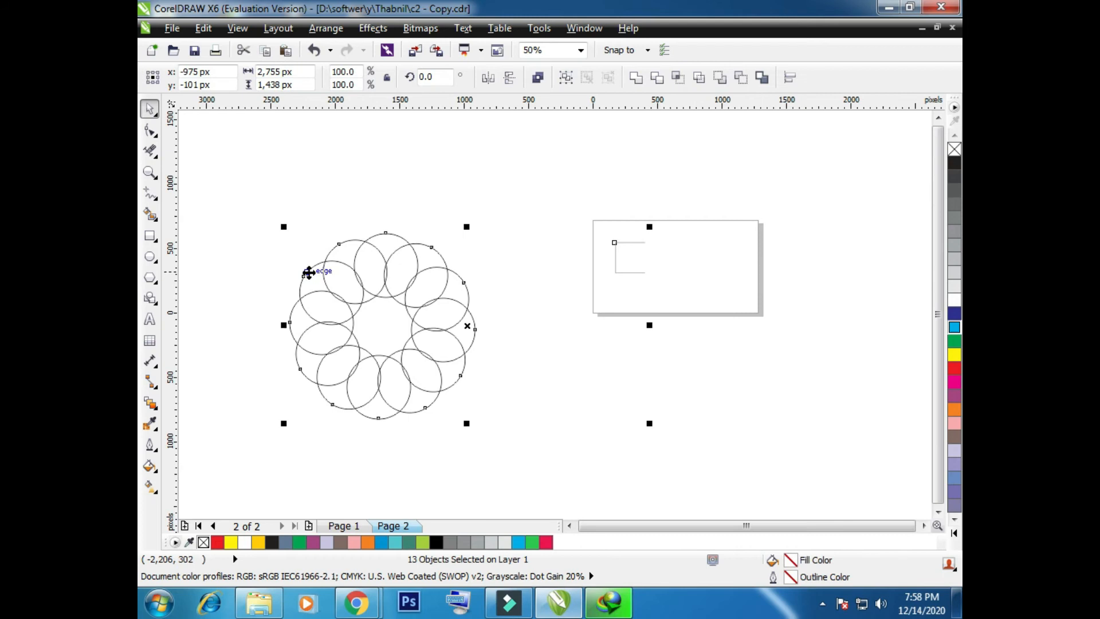
{"action": "left_click", "coordinate": [523, 160]}
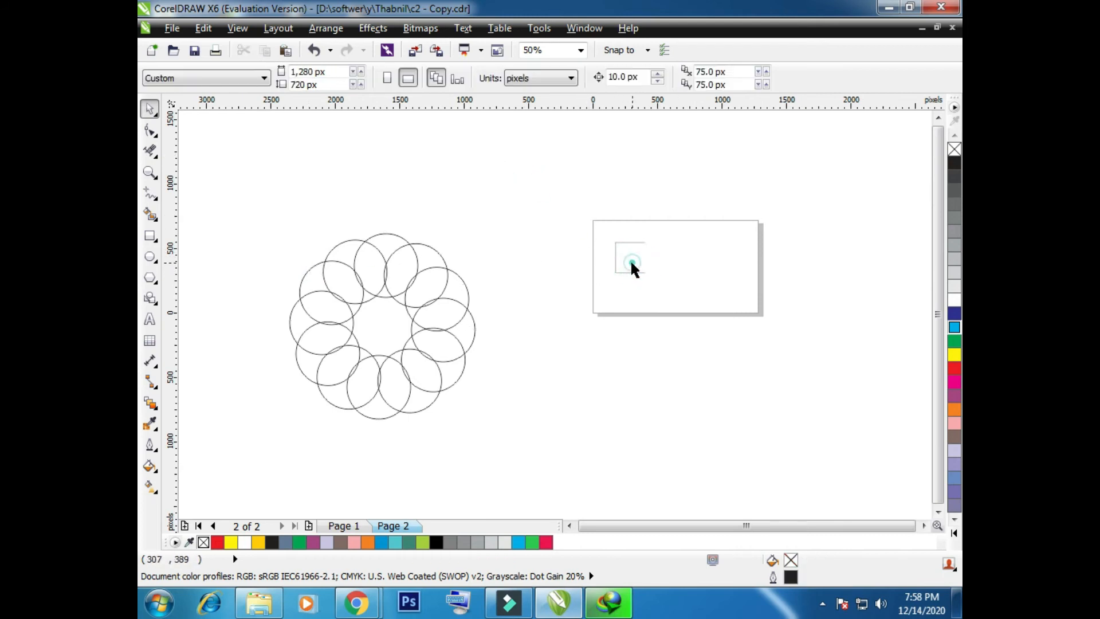
{"action": "left_click", "coordinate": [405, 287]}
{"action": "left_click_drag", "start_coordinate": [248, 227], "coordinate": [495, 427]}
{"action": "left_click", "coordinate": [538, 78]}
{"action": "left_click", "coordinate": [466, 161]}
Remove the overlapping arcs between the ring's top and left circles with the Virtual Segment Delete tool.
{"action": "left_click", "coordinate": [150, 151]}
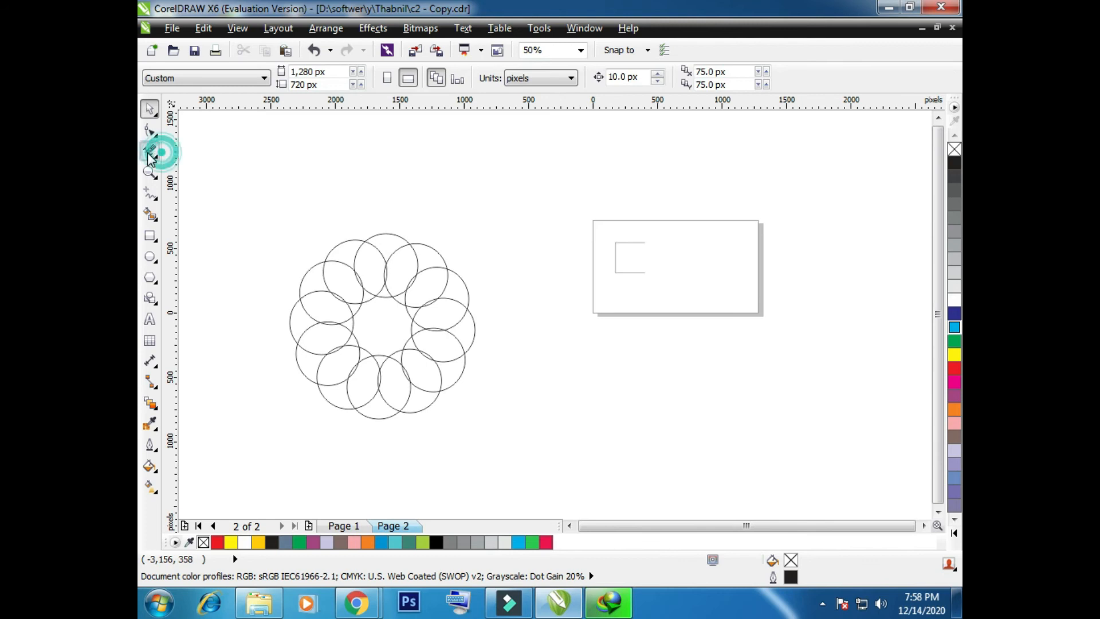
{"action": "left_click", "coordinate": [385, 260]}
{"action": "left_click", "coordinate": [384, 271]}
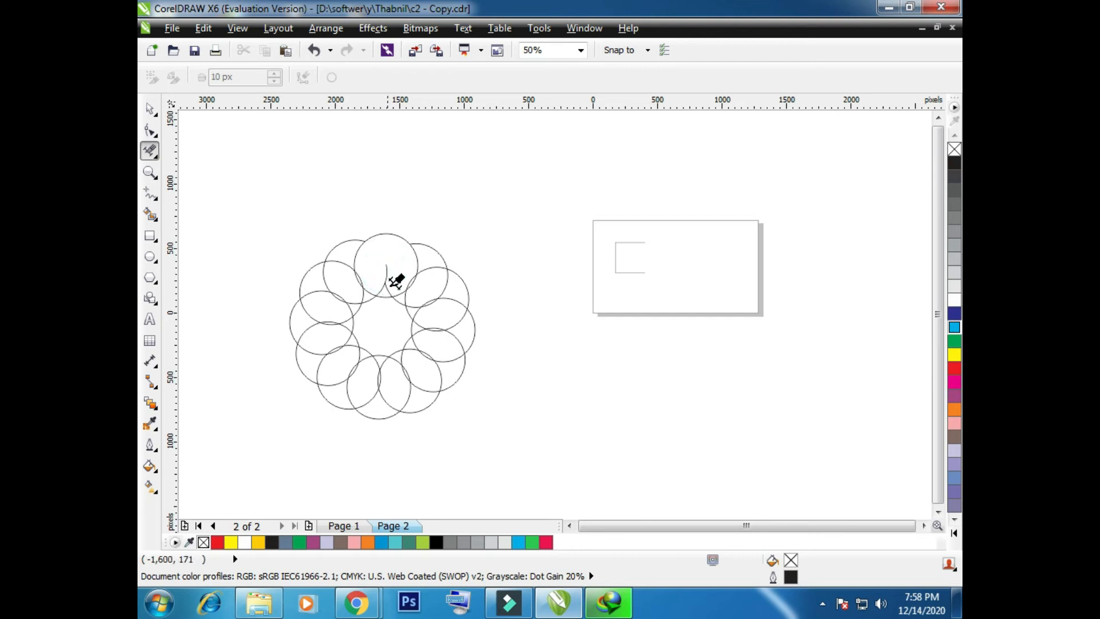
{"action": "left_click", "coordinate": [386, 286]}
{"action": "left_click", "coordinate": [359, 277]}
{"action": "left_click", "coordinate": [339, 288]}
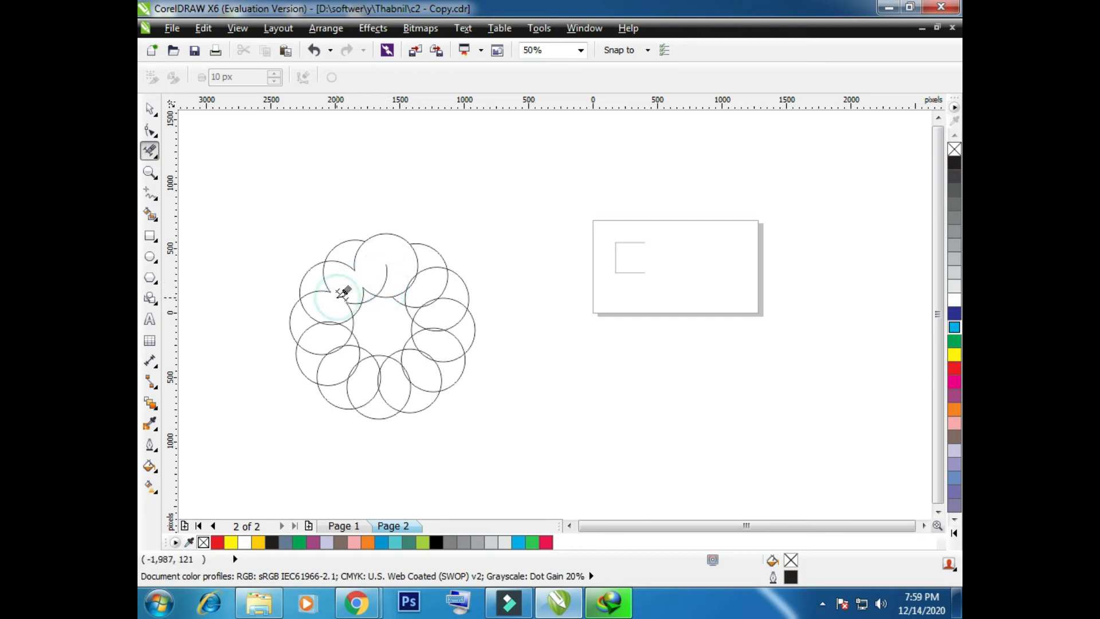
{"action": "left_click", "coordinate": [328, 315]}
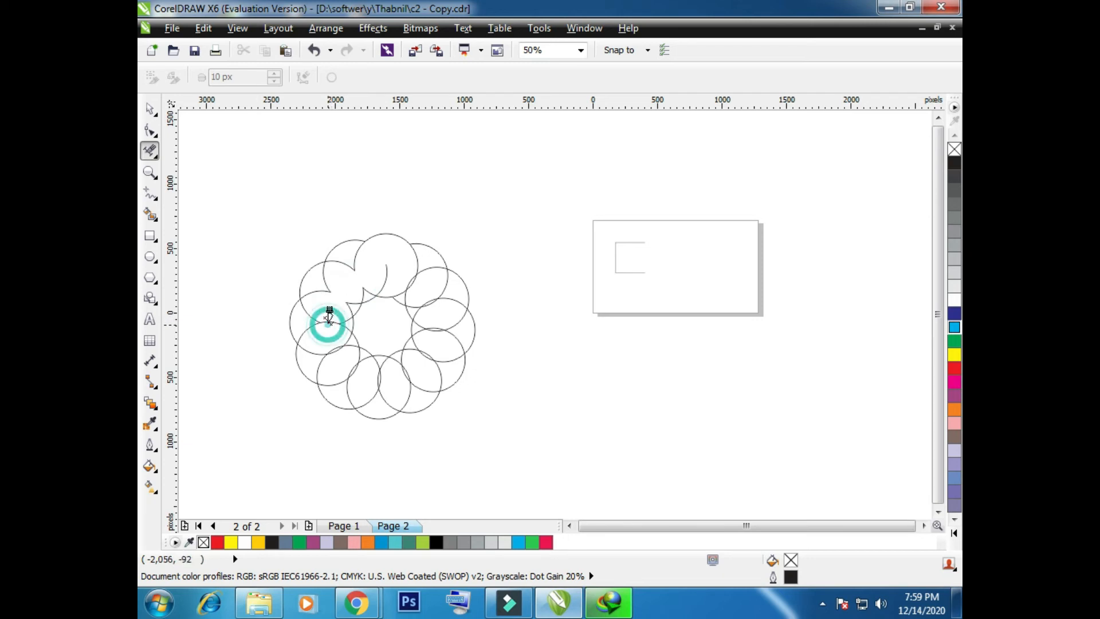
{"action": "left_click", "coordinate": [328, 319]}
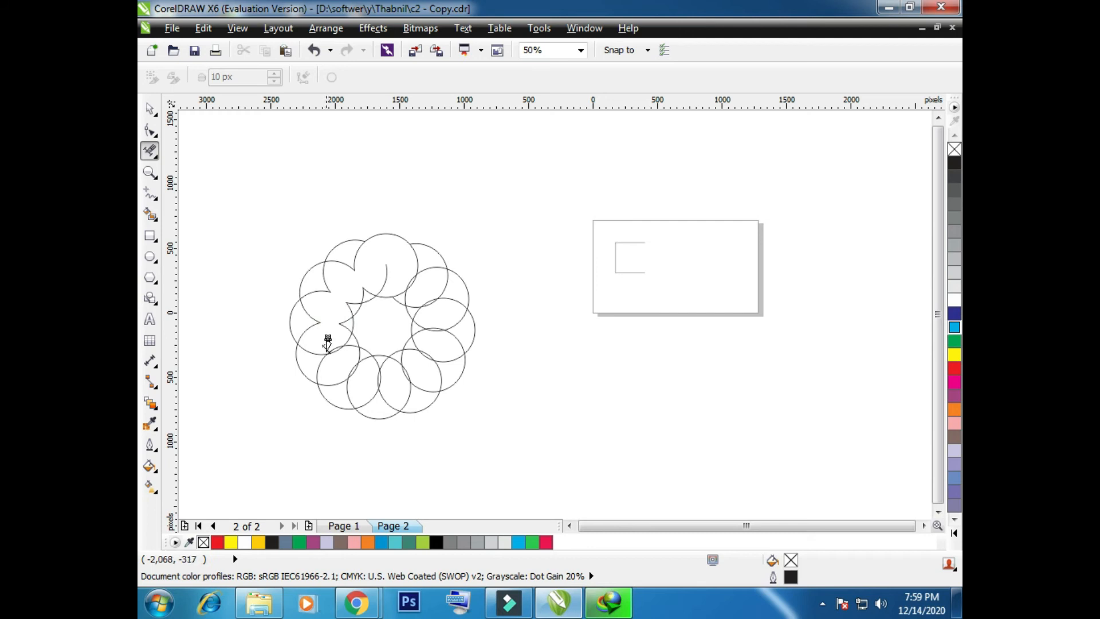
Remove the overlapping arcs inside the ring's lower-left and bottom circles with the Virtual Segment Delete tool.
{"action": "left_click", "coordinate": [331, 347]}
{"action": "left_click", "coordinate": [351, 370]}
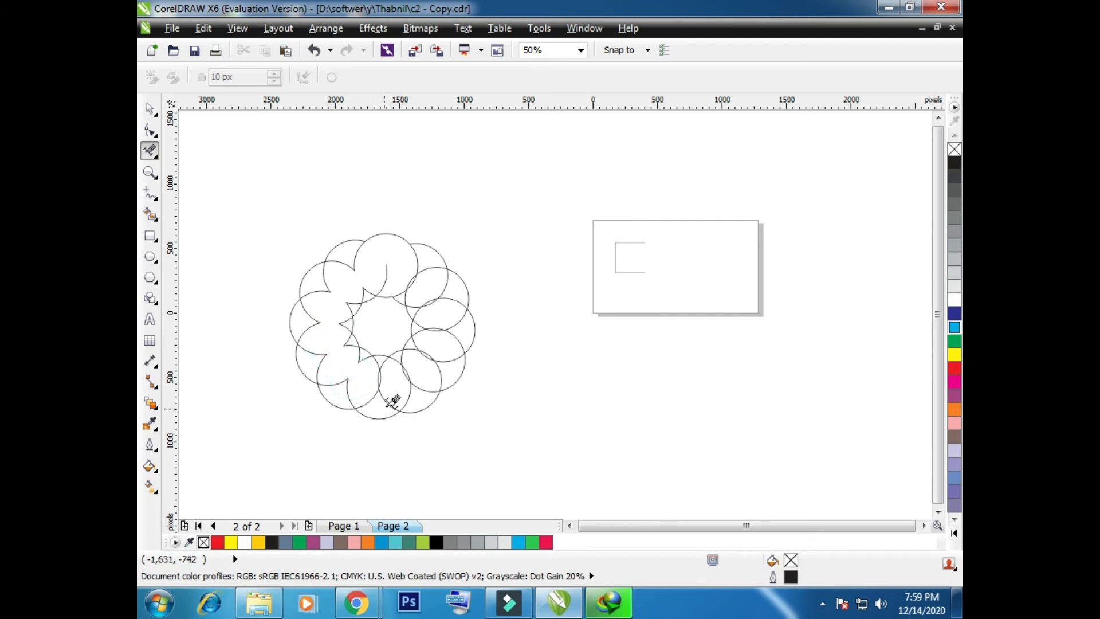
{"action": "left_click", "coordinate": [375, 385]}
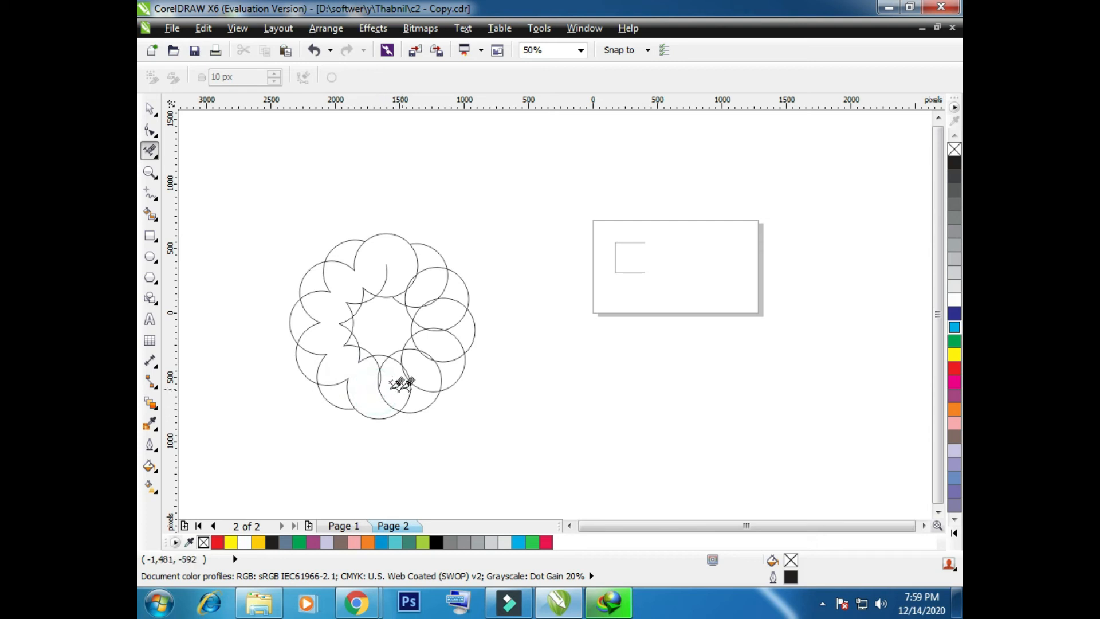
{"action": "left_click", "coordinate": [377, 382]}
{"action": "left_click", "coordinate": [404, 375]}
{"action": "left_click", "coordinate": [406, 372]}
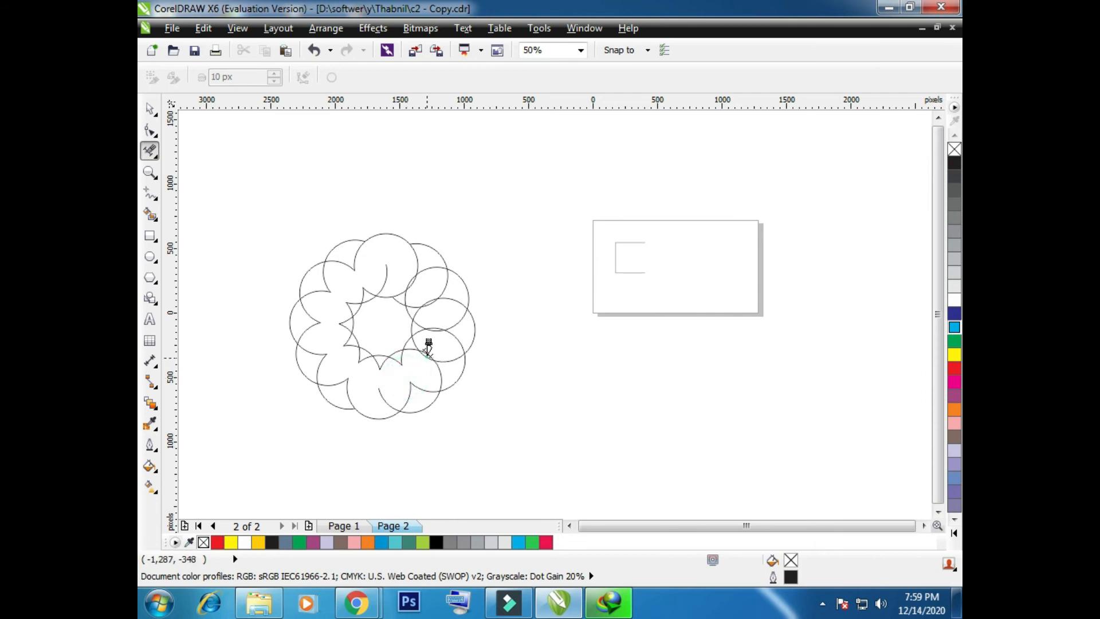
Remove the overlapping arcs inside the circles along the ring's right side with the Virtual Segment Delete tool.
{"action": "left_click", "coordinate": [426, 355]}
{"action": "left_click", "coordinate": [433, 332]}
{"action": "left_click", "coordinate": [432, 331]}
{"action": "left_click", "coordinate": [434, 330]}
{"action": "left_click", "coordinate": [434, 329]}
{"action": "left_click", "coordinate": [437, 300]}
{"action": "left_click", "coordinate": [428, 301]}
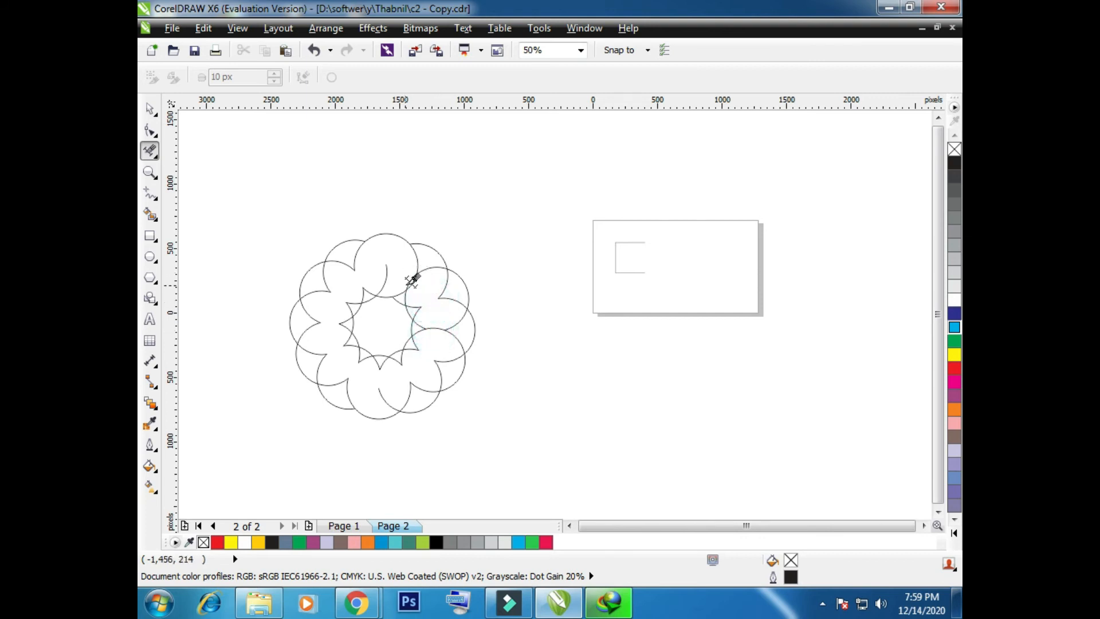
Remove the remaining overlapping arcs inside the ring's top and upper-right circles with the Virtual Segment Delete tool.
{"action": "left_click", "coordinate": [407, 282]}
{"action": "left_click", "coordinate": [407, 283]}
{"action": "left_click", "coordinate": [410, 285]}
{"action": "left_click", "coordinate": [410, 286]}
{"action": "left_click", "coordinate": [387, 271]}
{"action": "left_click", "coordinate": [386, 265]}
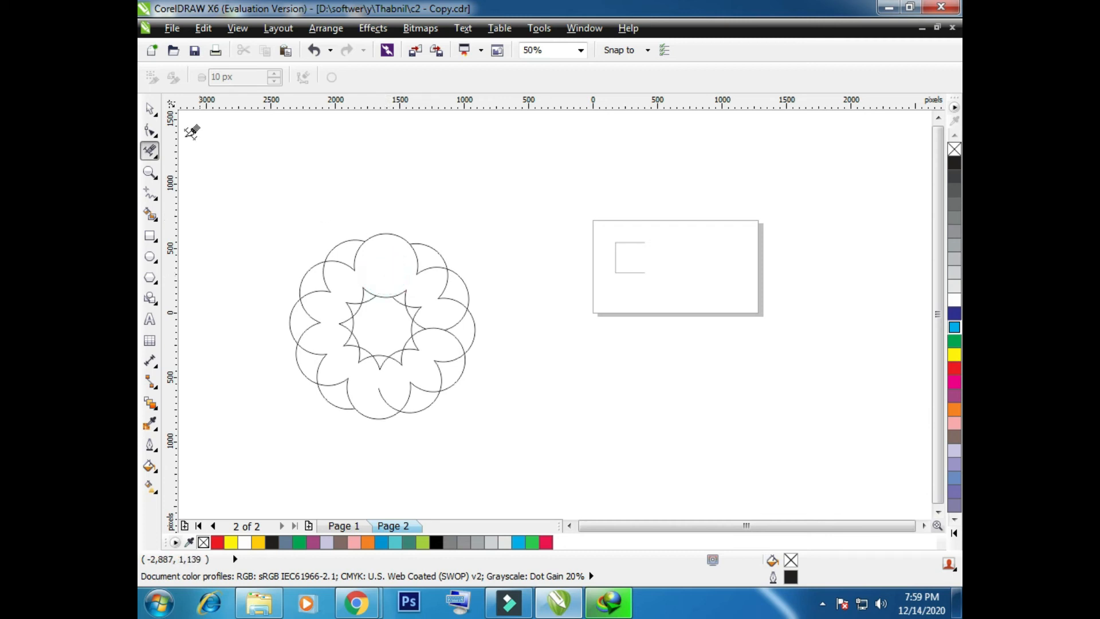
Apply a green fill to the trimmed ring curve and replace it with yellow.
{"action": "left_click", "coordinate": [150, 109]}
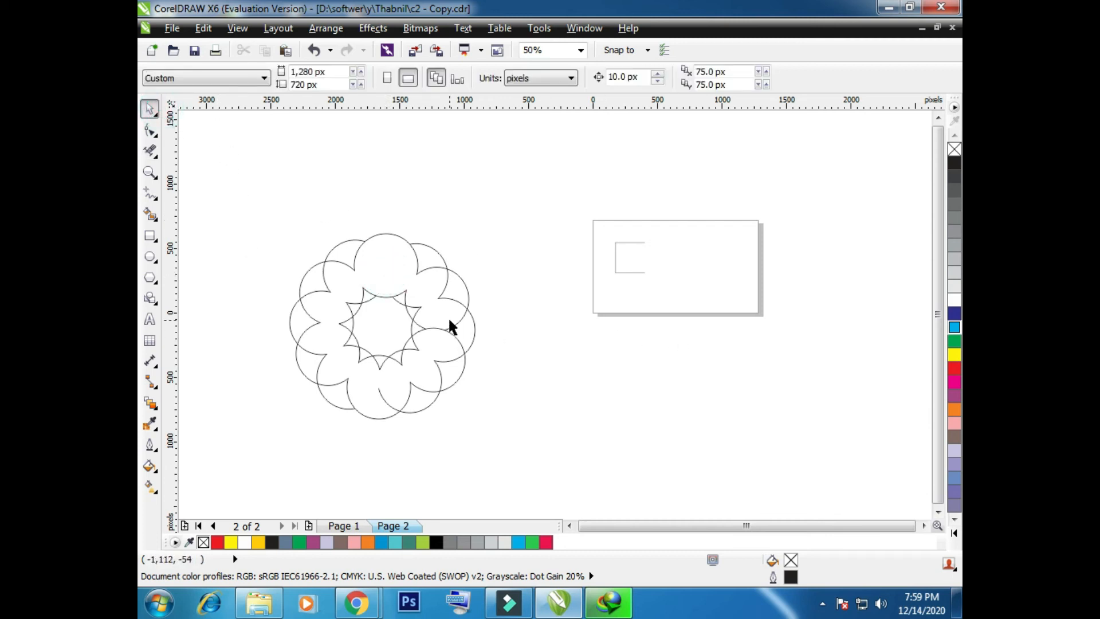
{"action": "left_click", "coordinate": [400, 267]}
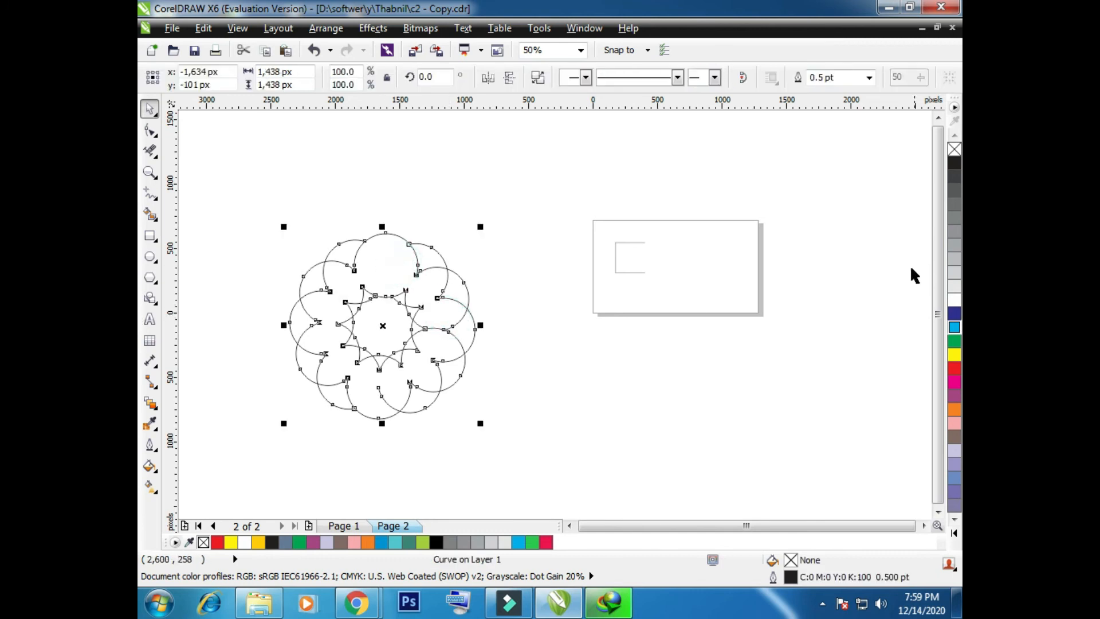
{"action": "left_click", "coordinate": [954, 342]}
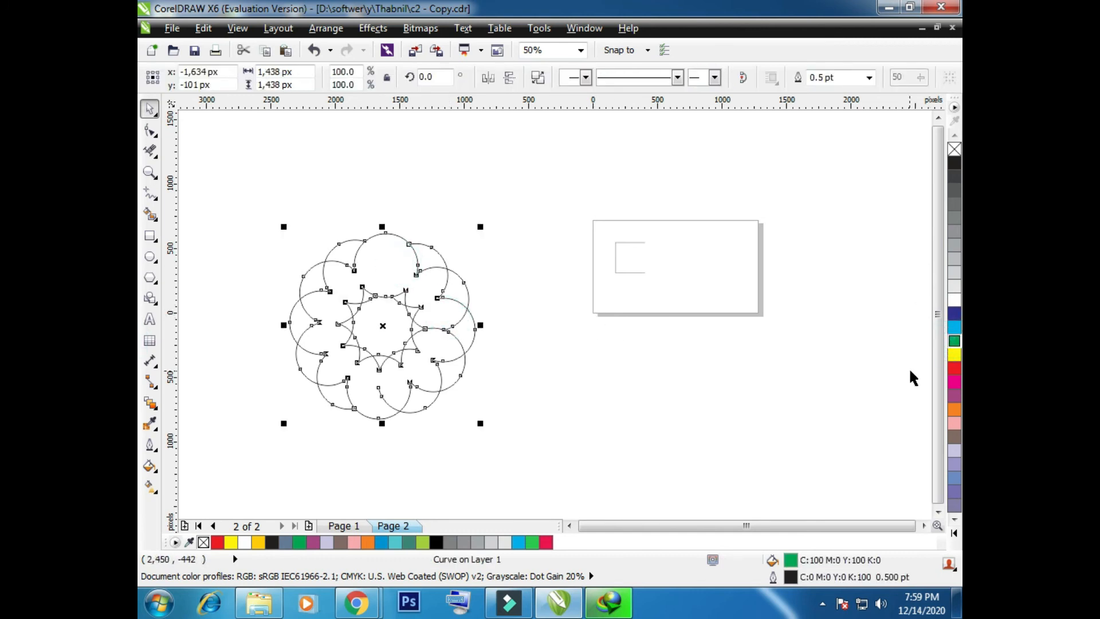
{"action": "left_click", "coordinate": [954, 355]}
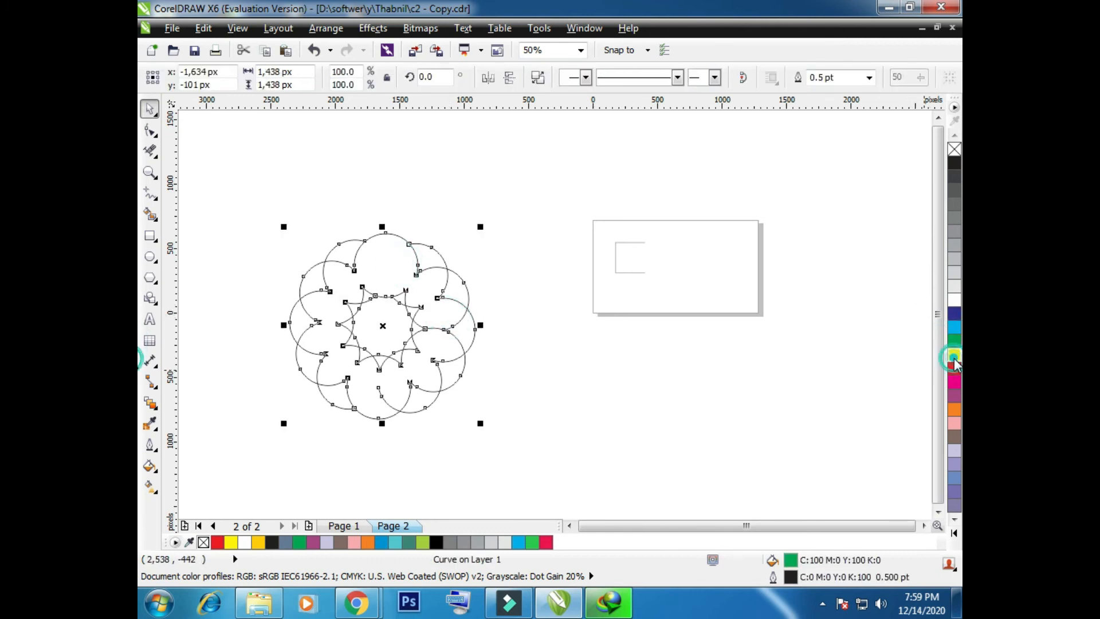
{"action": "left_click", "coordinate": [408, 210]}
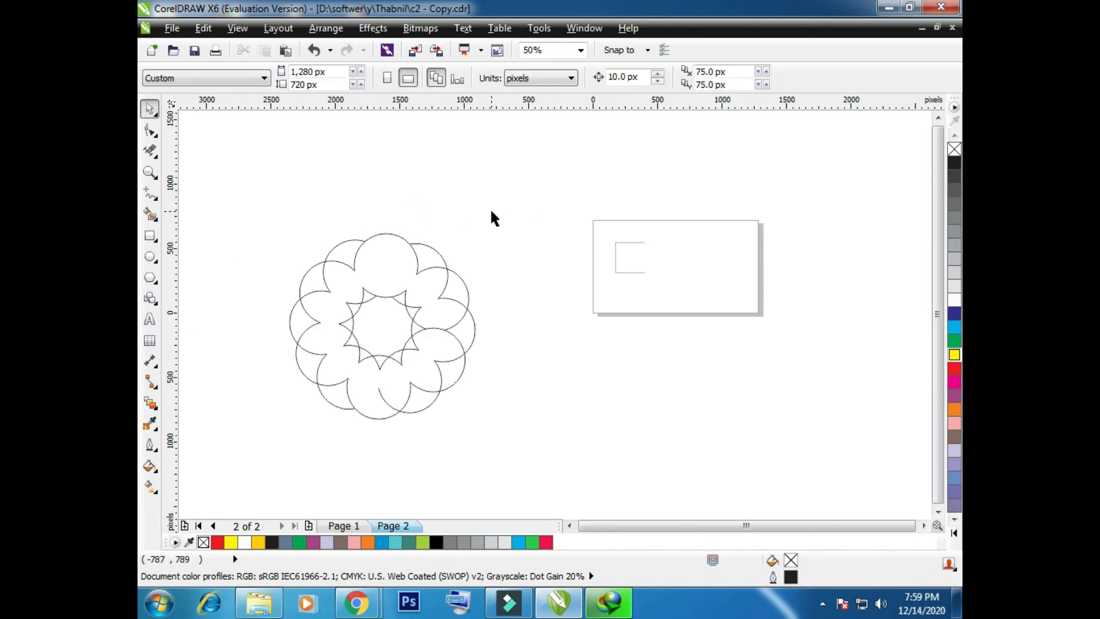
Delete the trimmed ring curve beside the page.
{"action": "left_click", "coordinate": [263, 216]}
{"action": "left_click_drag", "start_coordinate": [501, 410], "coordinate": [518, 432]}
{"action": "left_click", "coordinate": [413, 362]}
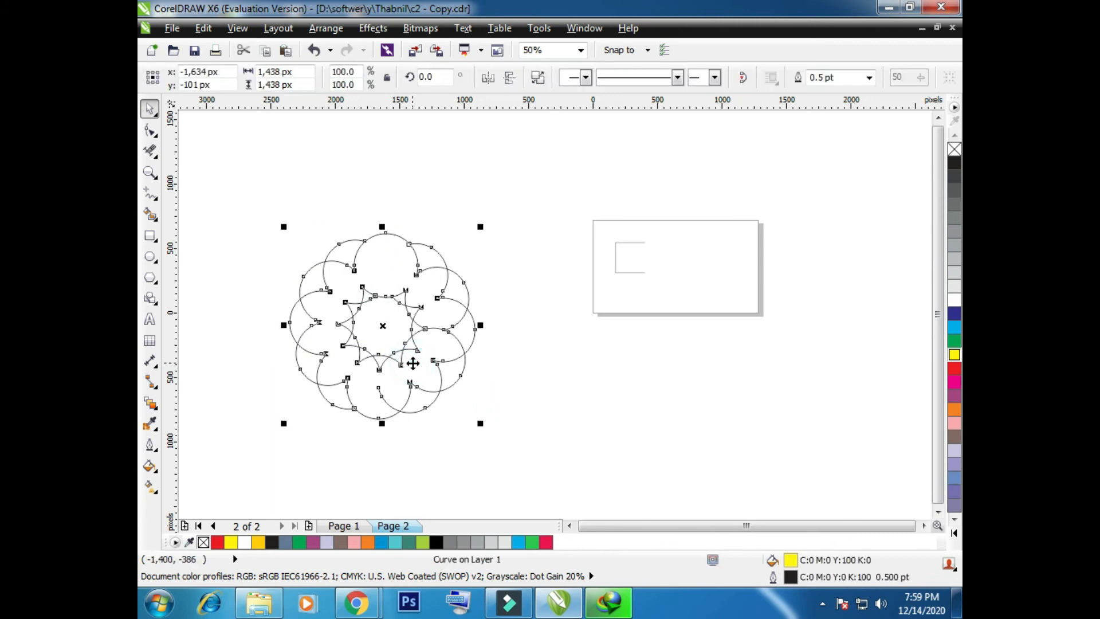
{"action": "key", "text": "Delete"}
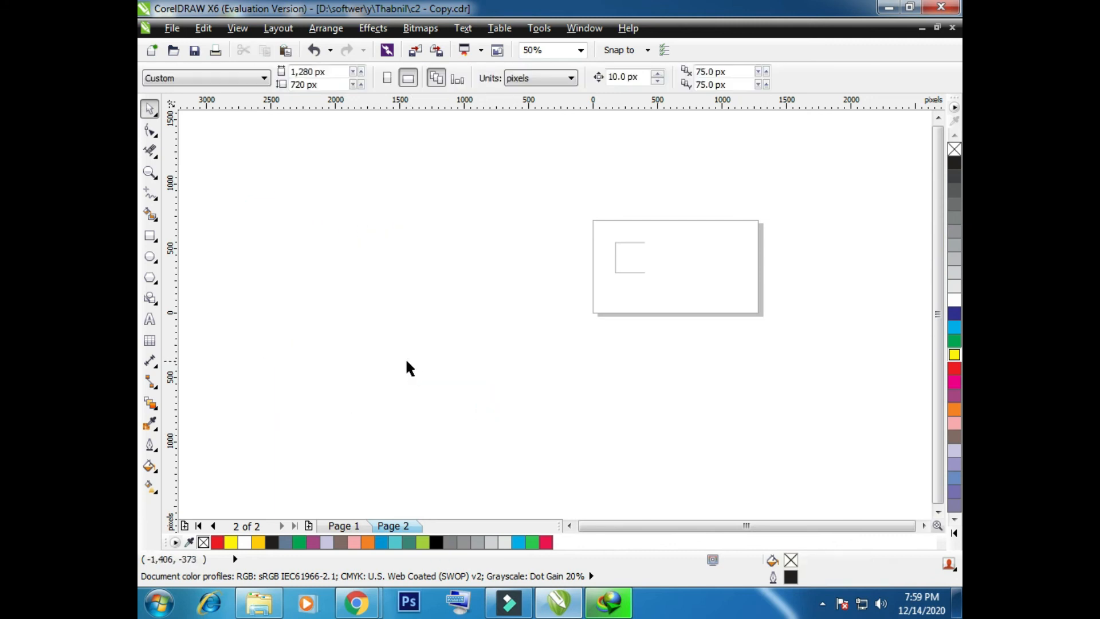
Activate the Zoom tool and magnify the view up to 3200%, reduce it to 3%, and enlarge it again.
{"action": "left_click", "coordinate": [152, 182]}
{"action": "left_click", "coordinate": [154, 198]}
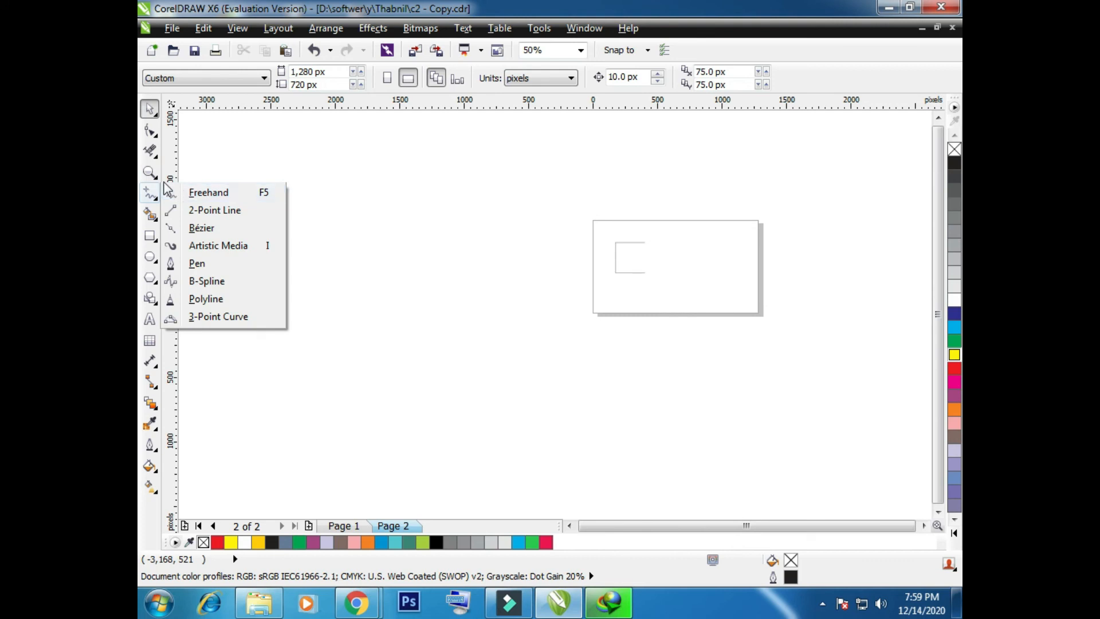
{"action": "left_click", "coordinate": [149, 171]}
{"action": "scroll", "coordinate": [506, 270], "scroll_direction": "up", "scroll_amount": 5}
{"action": "scroll", "coordinate": [506, 269], "scroll_direction": "down", "scroll_amount": 5}
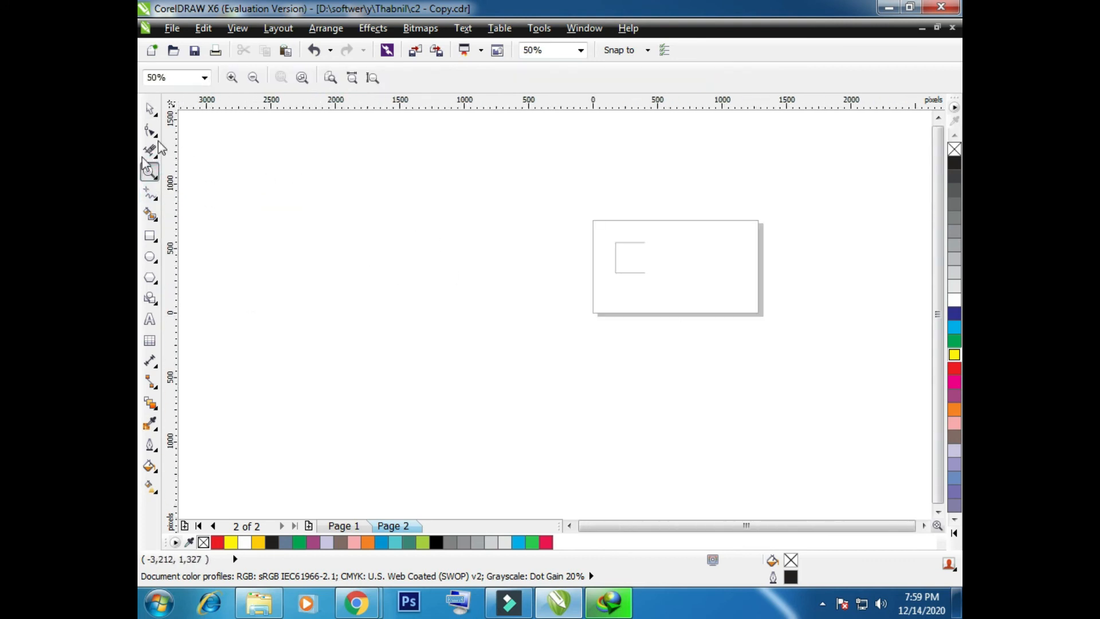
{"action": "left_click", "coordinate": [150, 175]}
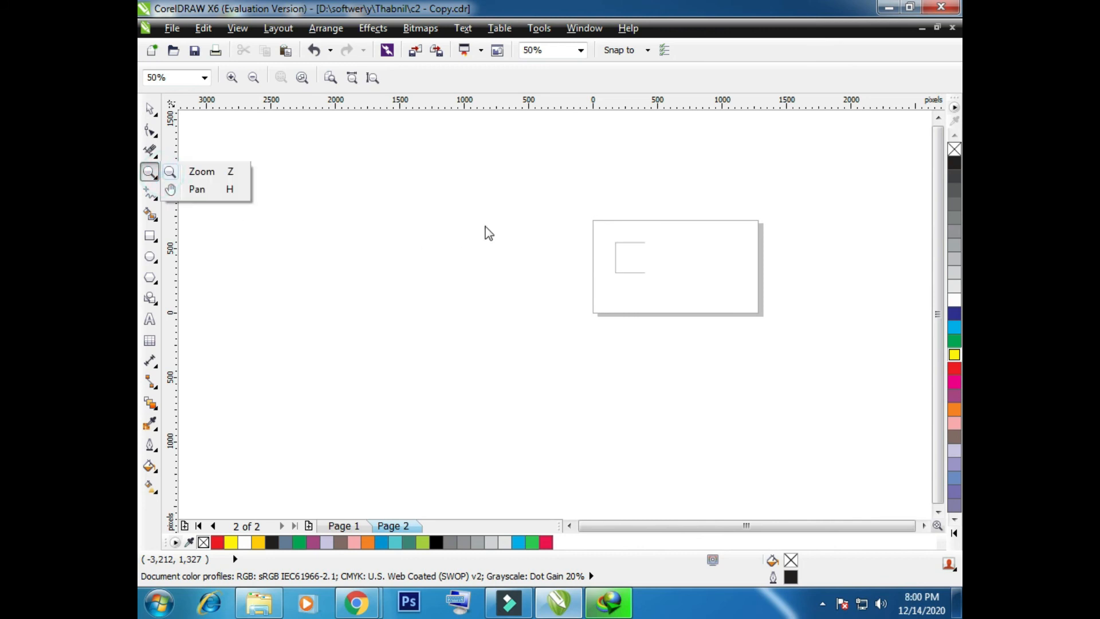
{"action": "left_click", "coordinate": [499, 304]}
{"action": "scroll", "coordinate": [499, 305], "scroll_direction": "up", "scroll_amount": 11}
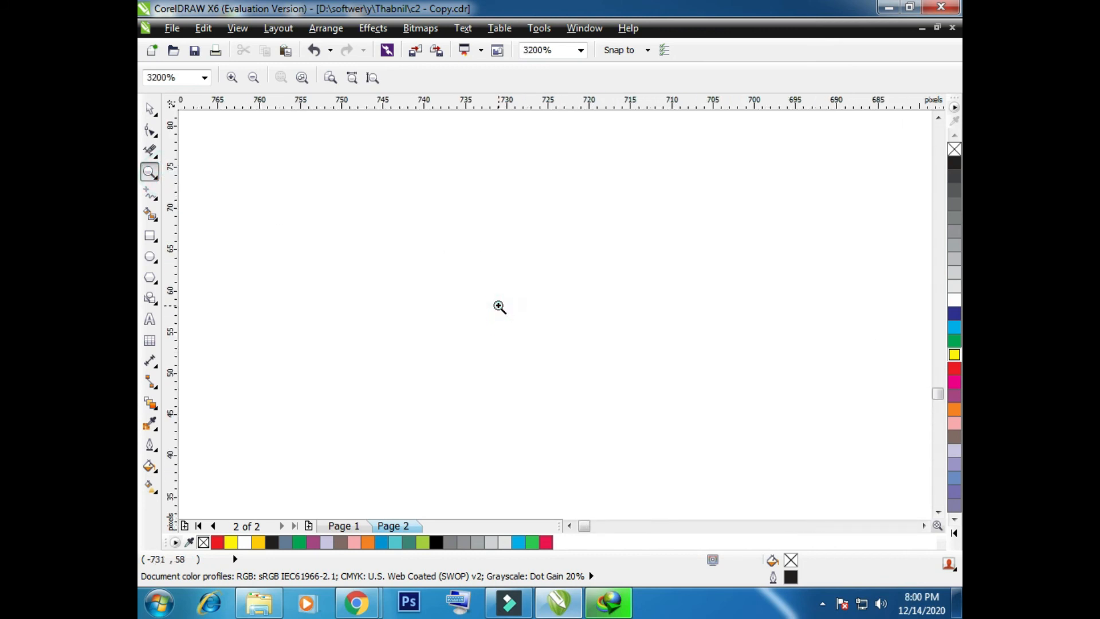
{"action": "scroll", "coordinate": [499, 307], "scroll_direction": "down", "scroll_amount": 15}
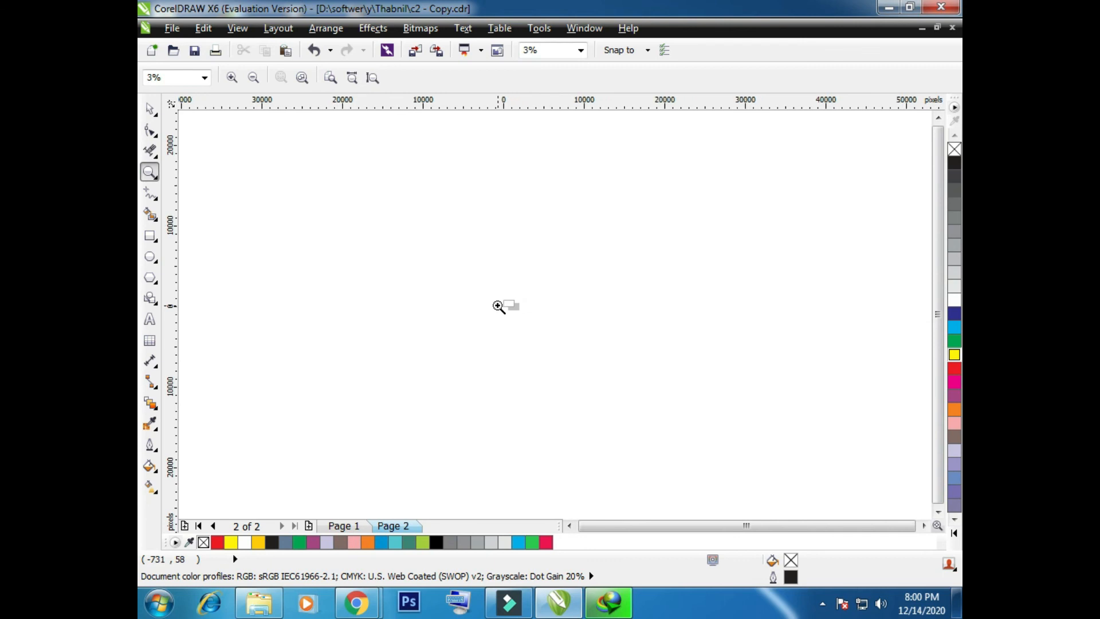
{"action": "scroll", "coordinate": [499, 304], "scroll_direction": "up", "scroll_amount": 6}
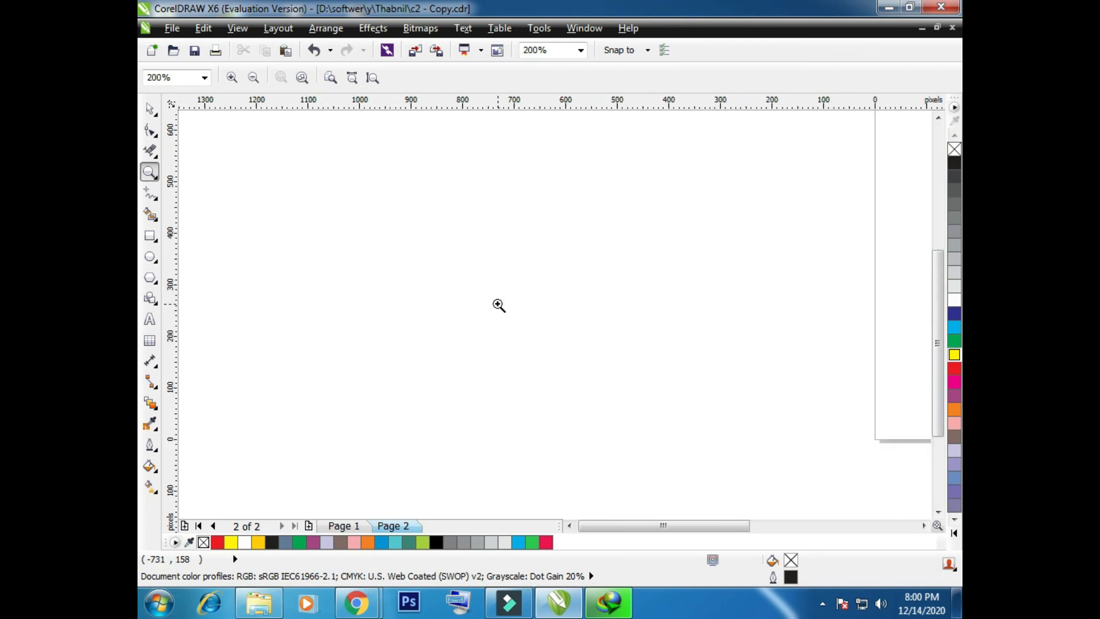
{"action": "scroll", "coordinate": [499, 305], "scroll_direction": "up", "scroll_amount": 4}
{"action": "scroll", "coordinate": [498, 305], "scroll_direction": "down", "scroll_amount": 12}
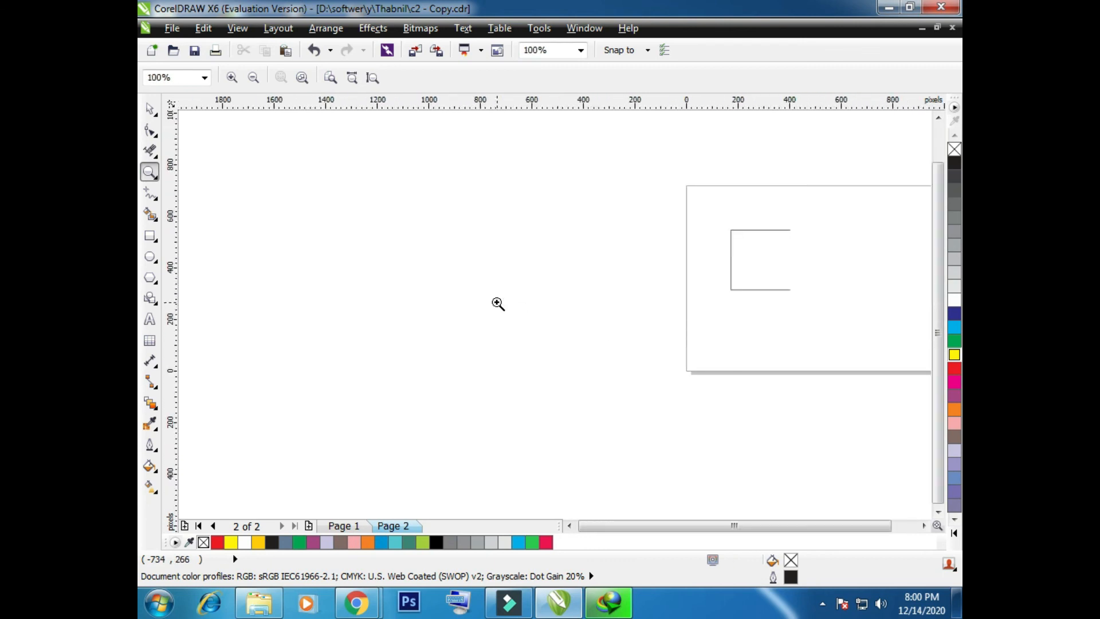
Zoom in and out in fixed increments and fit the view to the page width.
{"action": "left_click", "coordinate": [232, 78]}
{"action": "left_click", "coordinate": [232, 78]}
{"action": "left_click", "coordinate": [232, 77]}
{"action": "left_click", "coordinate": [232, 77]}
{"action": "left_click", "coordinate": [253, 78]}
{"action": "left_click", "coordinate": [253, 77]}
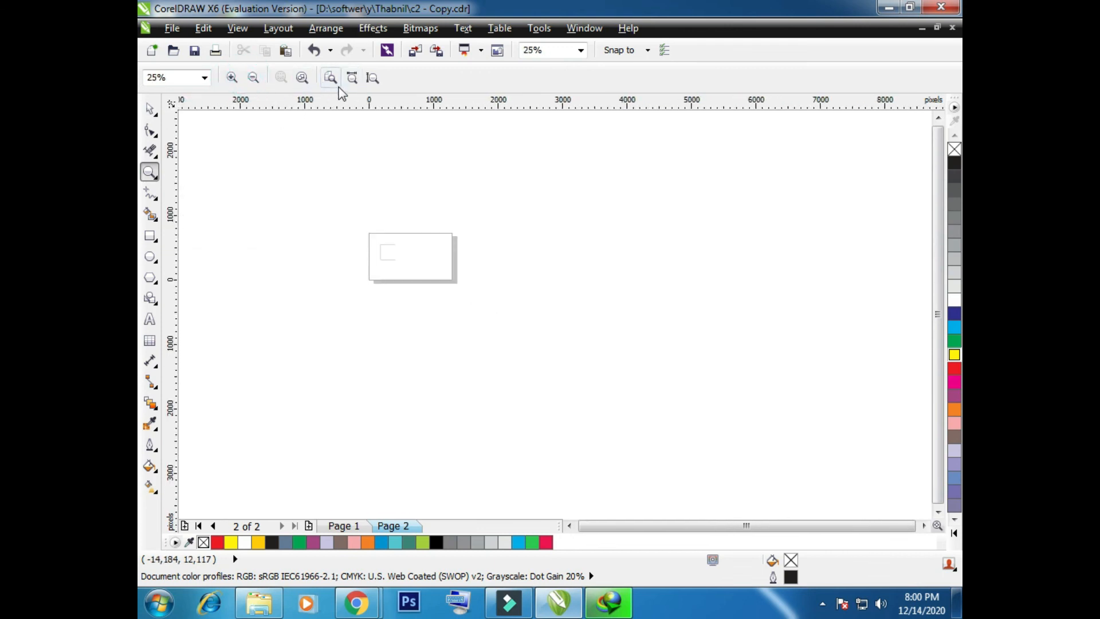
{"action": "left_click", "coordinate": [356, 80]}
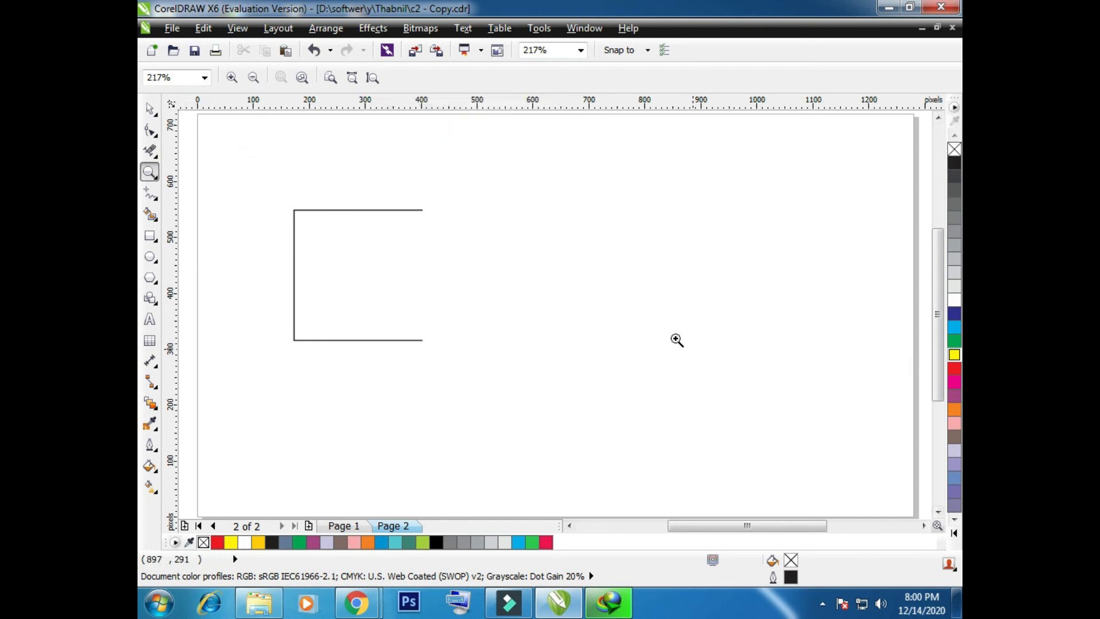
Fit the view to the page height, then activate the Pan tool and move the page around in several directions.
{"action": "left_click", "coordinate": [372, 79]}
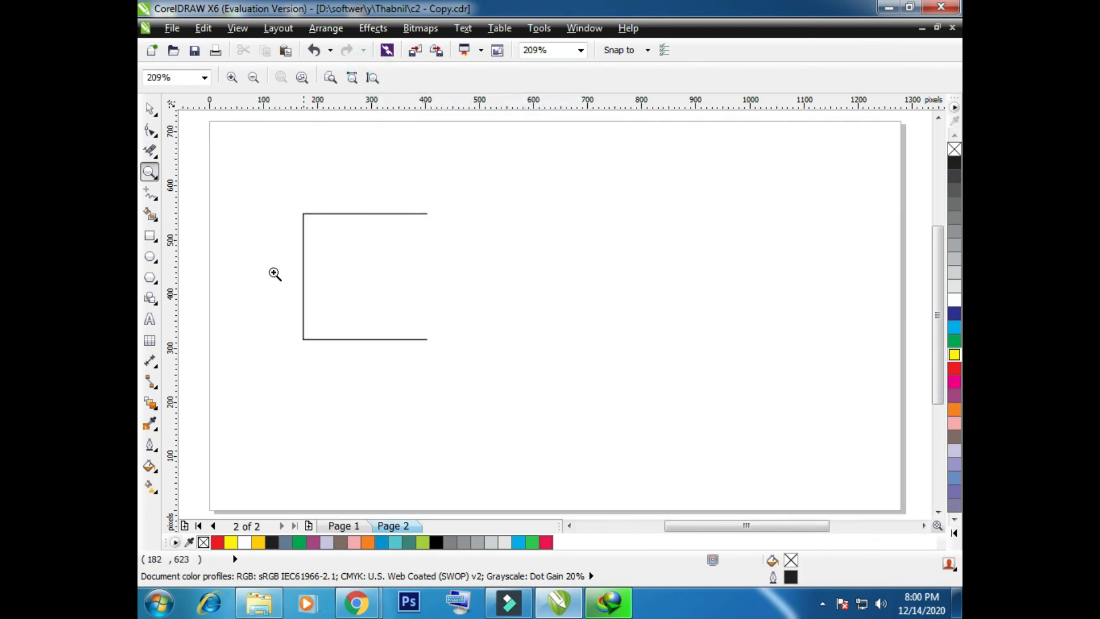
{"action": "left_click", "coordinate": [156, 178]}
{"action": "mouse_move", "coordinate": [155, 191]}
{"action": "left_click", "coordinate": [189, 191]}
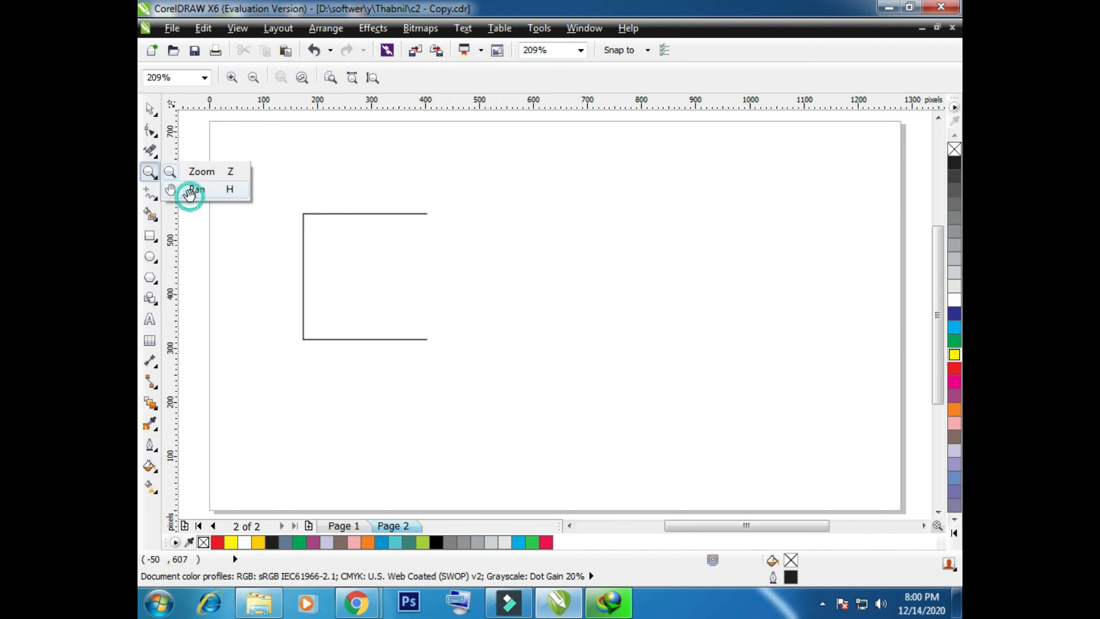
{"action": "left_click_drag", "start_coordinate": [315, 187], "coordinate": [419, 321]}
{"action": "left_click_drag", "start_coordinate": [265, 221], "coordinate": [466, 319]}
{"action": "left_click_drag", "start_coordinate": [682, 442], "coordinate": [433, 278]}
{"action": "left_click_drag", "start_coordinate": [619, 364], "coordinate": [644, 363]}
{"action": "left_click_drag", "start_coordinate": [666, 323], "coordinate": [597, 373]}
{"action": "left_click_drag", "start_coordinate": [359, 243], "coordinate": [511, 285]}
{"action": "left_click_drag", "start_coordinate": [283, 238], "coordinate": [441, 210]}
{"action": "left_click_drag", "start_coordinate": [622, 338], "coordinate": [513, 280]}
{"action": "left_click_drag", "start_coordinate": [758, 274], "coordinate": [591, 275]}
{"action": "left_click_drag", "start_coordinate": [599, 355], "coordinate": [627, 328]}
{"action": "left_click_drag", "start_coordinate": [733, 265], "coordinate": [711, 290]}
Zoom repeatedly out and in on the page with the Pan tool active, enlarging to 400% and ending at 200%.
{"action": "scroll", "coordinate": [430, 261], "scroll_direction": "down", "scroll_amount": 7}
{"action": "scroll", "coordinate": [427, 261], "scroll_direction": "up", "scroll_amount": 3}
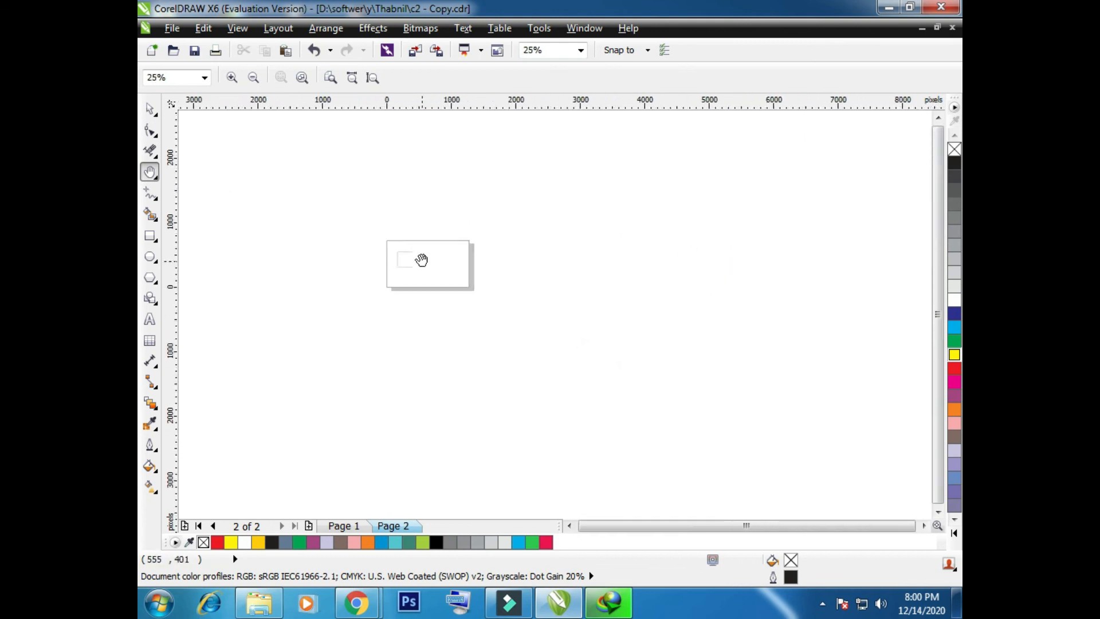
{"action": "scroll", "coordinate": [422, 261], "scroll_direction": "down", "scroll_amount": 3}
{"action": "scroll", "coordinate": [421, 260], "scroll_direction": "up", "scroll_amount": 8}
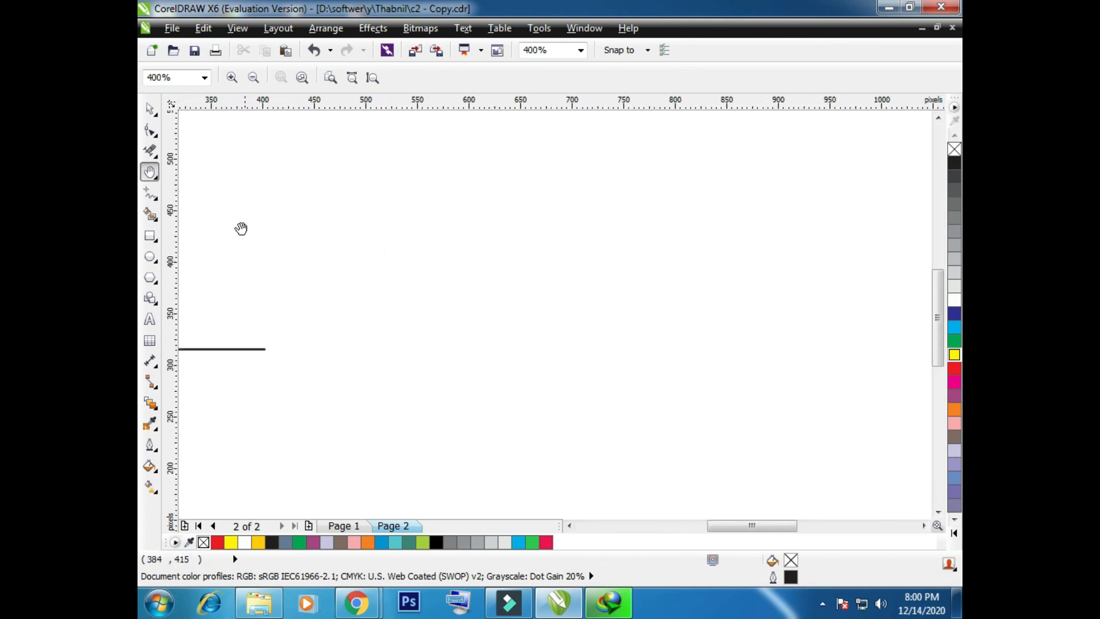
{"action": "left_click", "coordinate": [149, 173]}
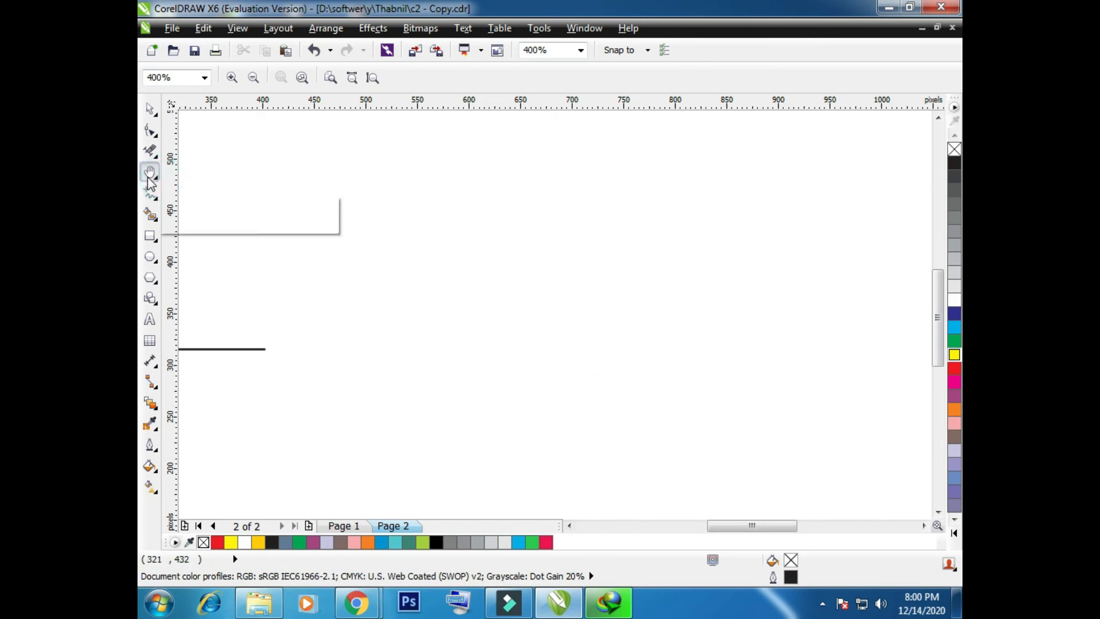
{"action": "scroll", "coordinate": [500, 195], "scroll_direction": "up", "scroll_amount": 1}
{"action": "scroll", "coordinate": [500, 194], "scroll_direction": "down", "scroll_amount": 3}
{"action": "scroll", "coordinate": [499, 194], "scroll_direction": "up", "scroll_amount": 4}
{"action": "scroll", "coordinate": [499, 194], "scroll_direction": "down", "scroll_amount": 3}
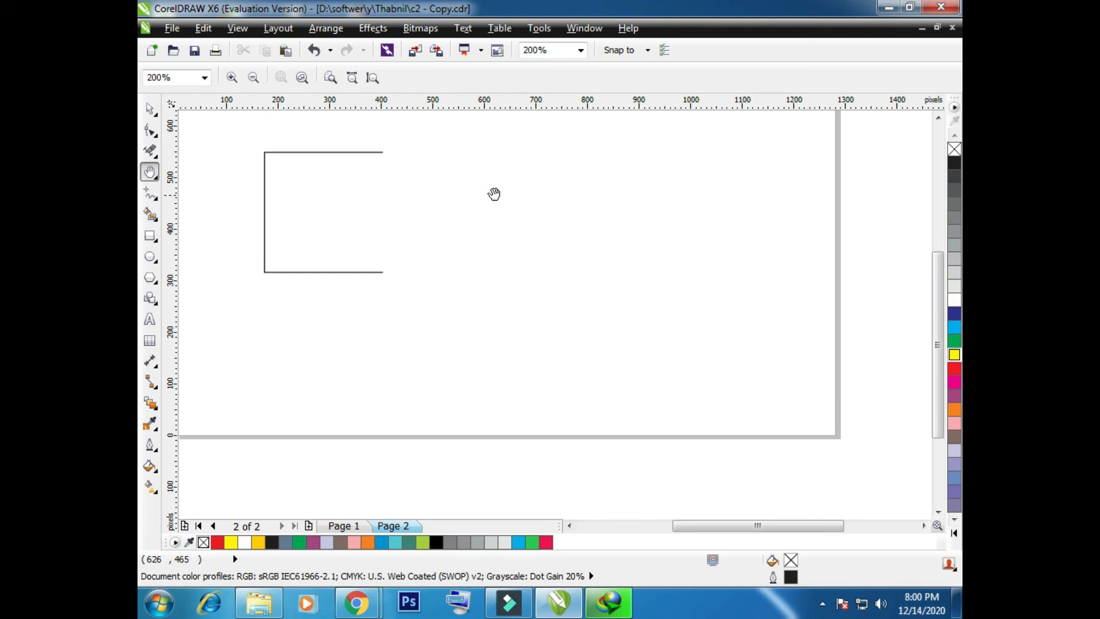